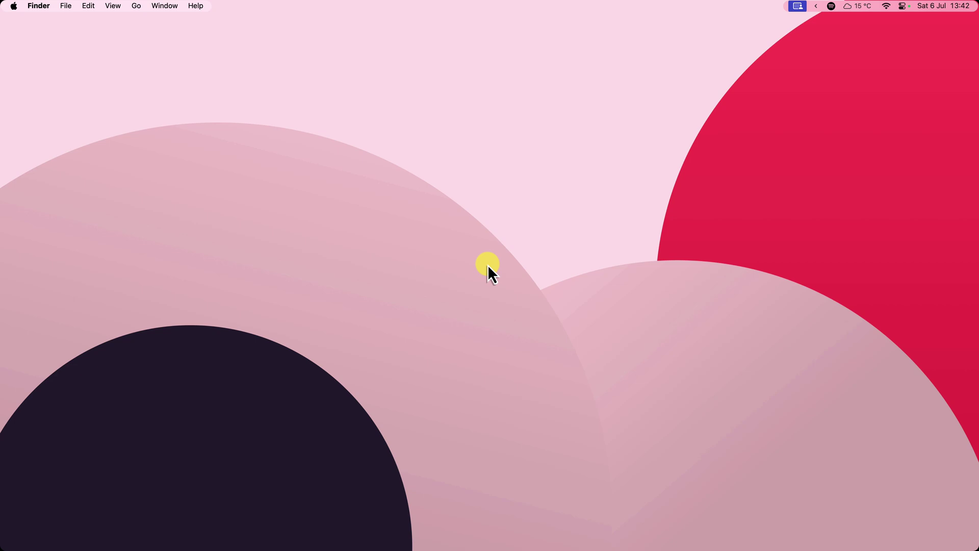
Step: Bring the full-screen Figma Recents page to the front with Ctrl+Right
{"action": "key", "text": "ctrl+Right"}
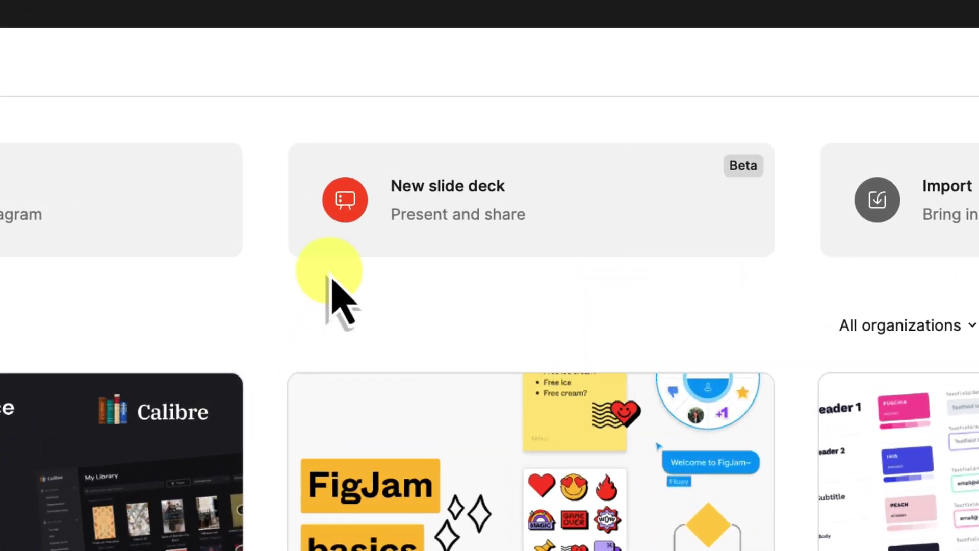
Step: Create a new untitled slide deck in the Drafts location
{"action": "left_click", "coordinate": [591, 114]}
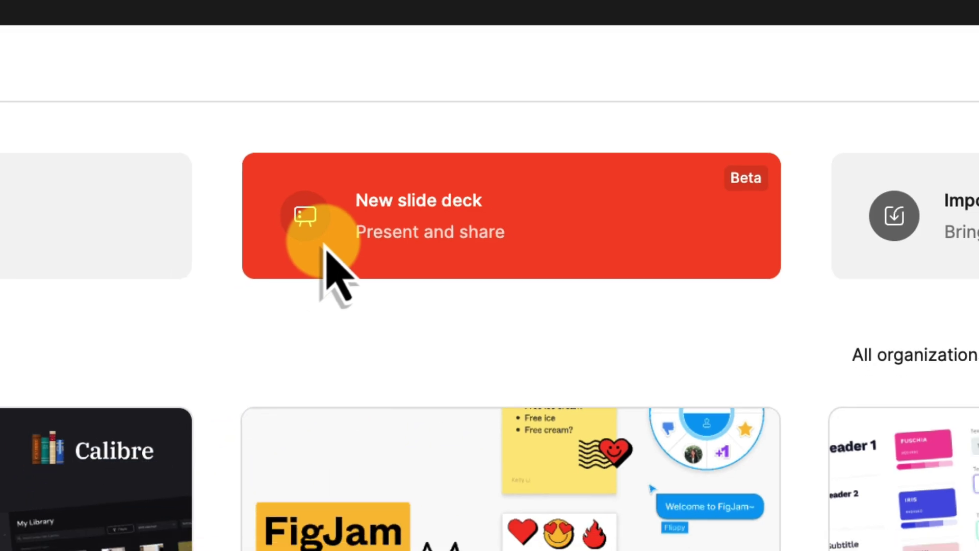
{"action": "left_click", "coordinate": [315, 266]}
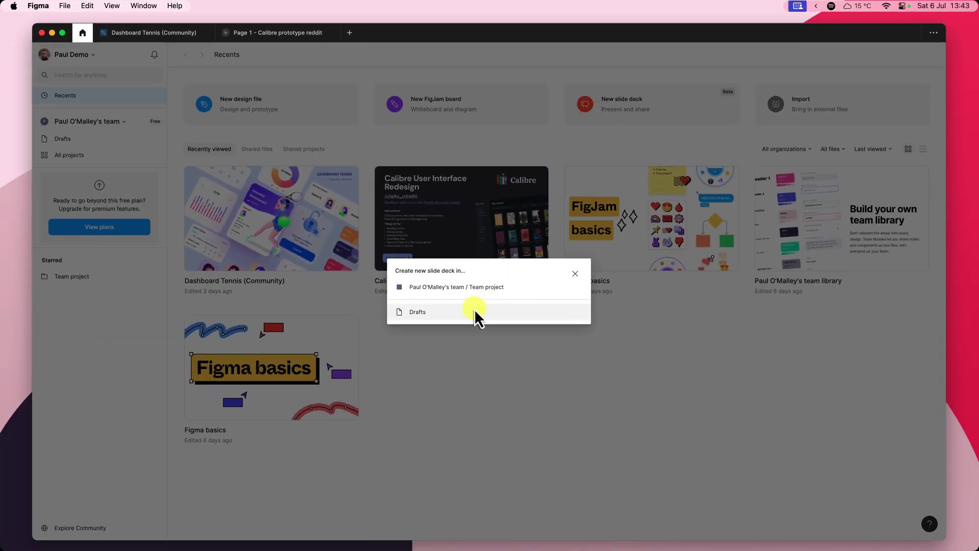
{"action": "left_click", "coordinate": [475, 310]}
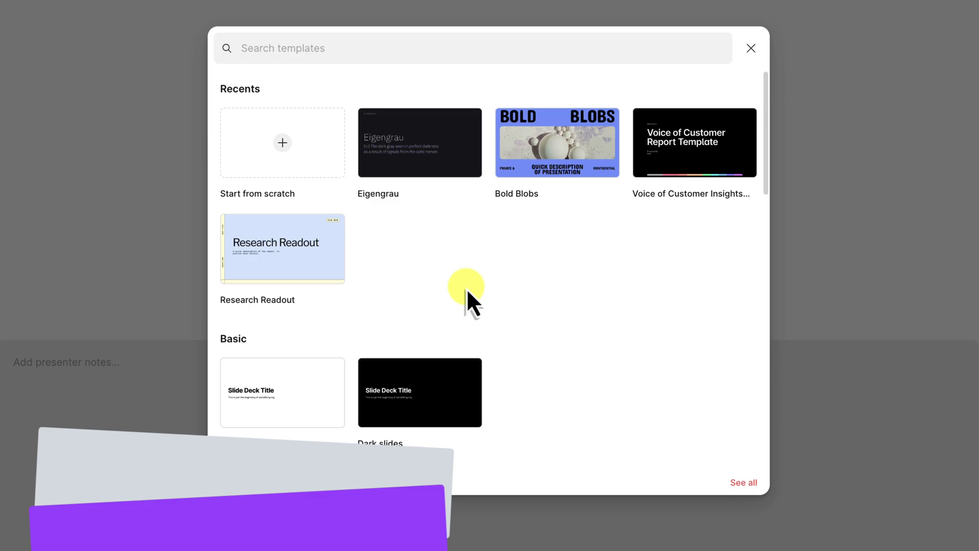
{"action": "scroll", "coordinate": [467, 288], "scroll_direction": "down", "scroll_amount": 3}
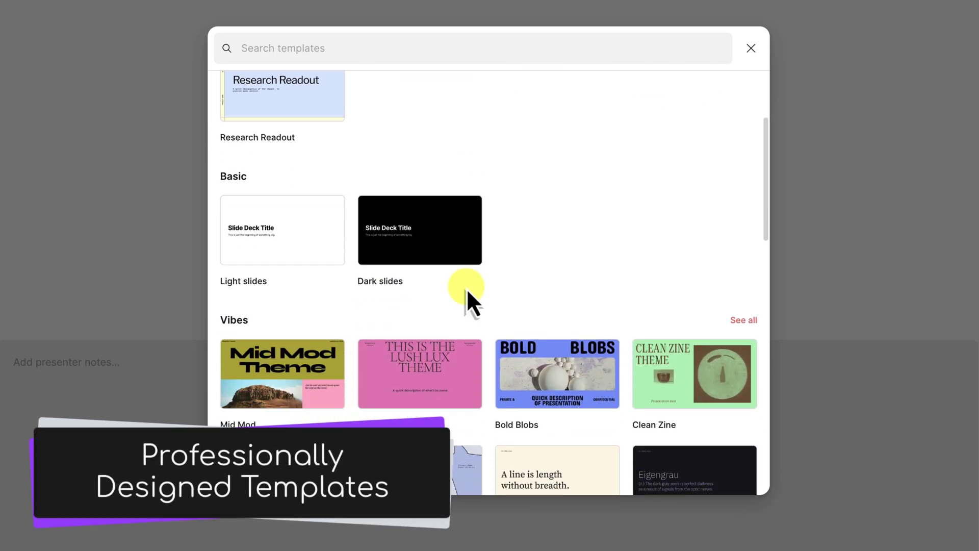
{"action": "scroll", "coordinate": [467, 289], "scroll_direction": "down", "scroll_amount": 3}
{"action": "scroll", "coordinate": [466, 288], "scroll_direction": "down", "scroll_amount": 3}
{"action": "scroll", "coordinate": [467, 289], "scroll_direction": "down", "scroll_amount": 5}
{"action": "scroll", "coordinate": [467, 289], "scroll_direction": "down", "scroll_amount": 2}
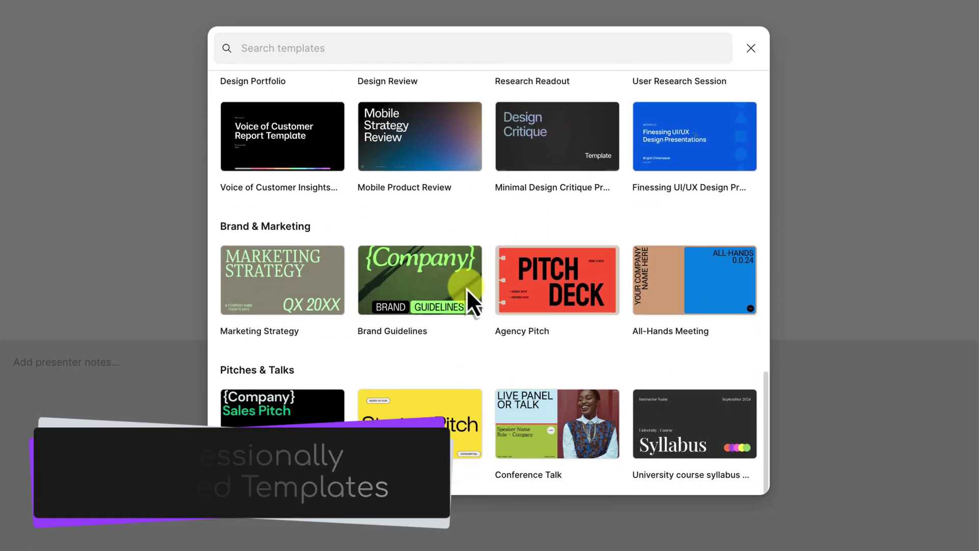
{"action": "scroll", "coordinate": [467, 288], "scroll_direction": "up", "scroll_amount": 3}
{"action": "scroll", "coordinate": [467, 288], "scroll_direction": "up", "scroll_amount": 3}
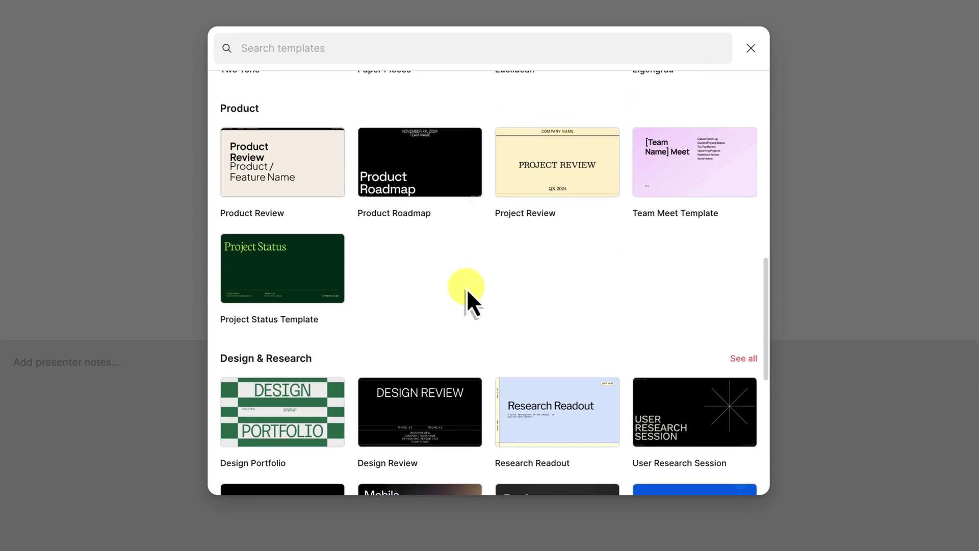
{"action": "scroll", "coordinate": [467, 289], "scroll_direction": "up", "scroll_amount": 3}
{"action": "scroll", "coordinate": [467, 288], "scroll_direction": "up", "scroll_amount": 4}
{"action": "scroll", "coordinate": [467, 288], "scroll_direction": "up", "scroll_amount": 1}
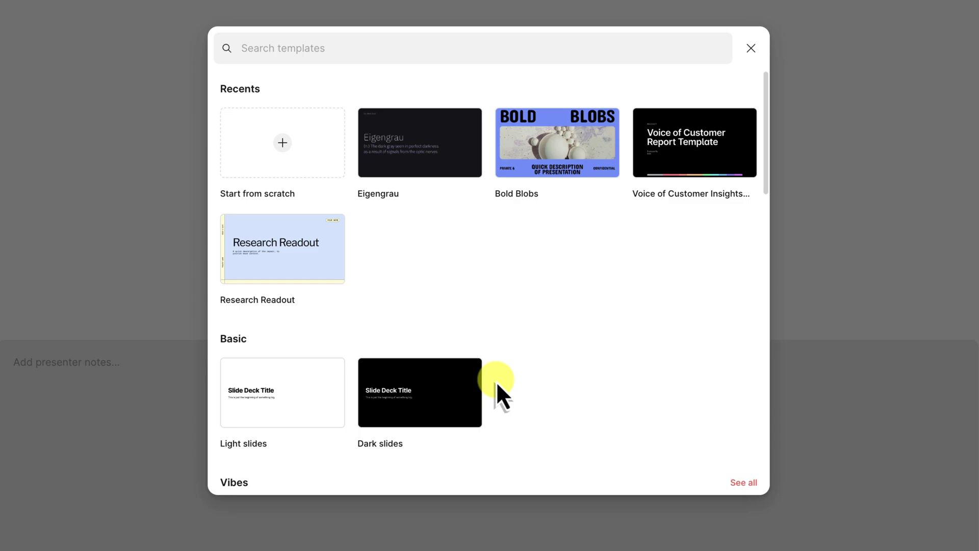
Step: Preview the Voice of Customer Insights Report template
{"action": "left_click", "coordinate": [686, 147]}
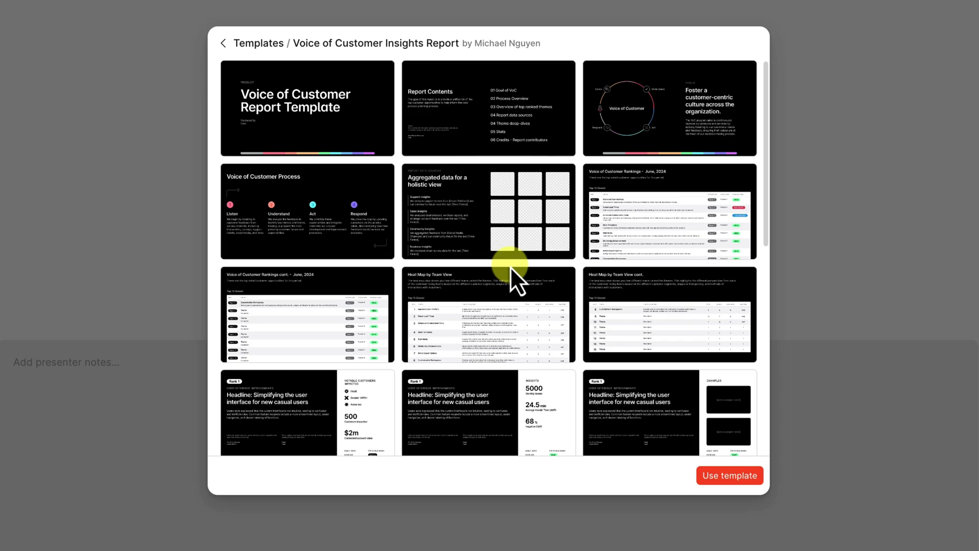
{"action": "scroll", "coordinate": [510, 266], "scroll_direction": "down", "scroll_amount": 1}
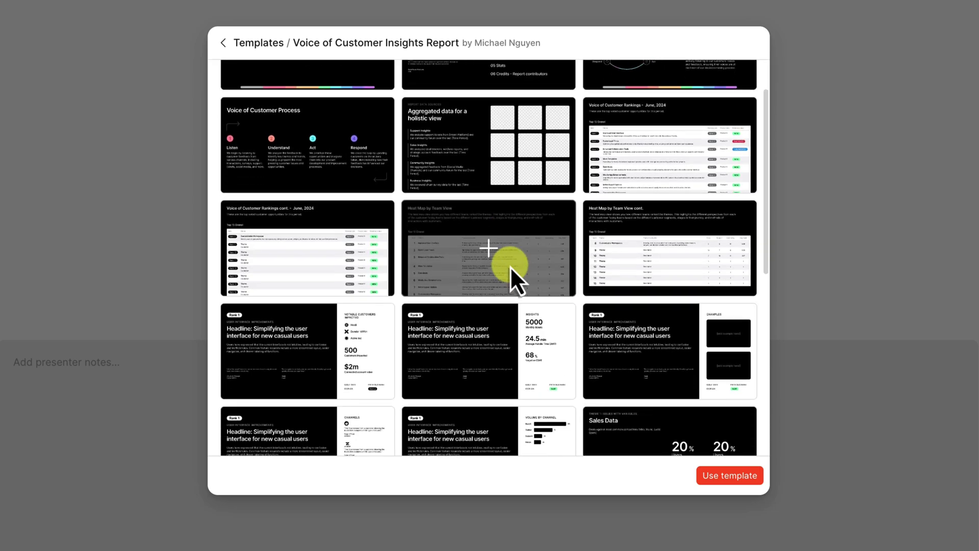
{"action": "scroll", "coordinate": [510, 267], "scroll_direction": "down", "scroll_amount": 4}
{"action": "scroll", "coordinate": [510, 266], "scroll_direction": "down", "scroll_amount": 1}
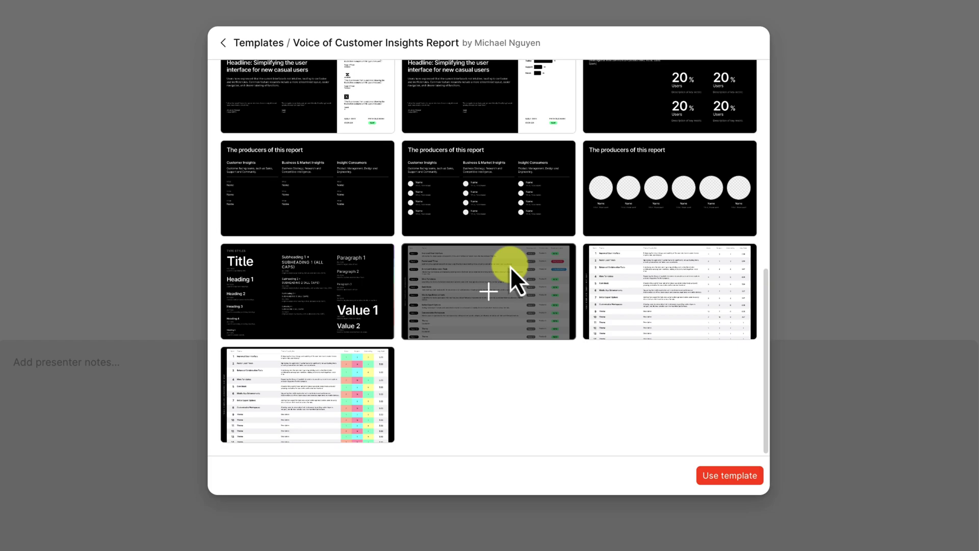
{"action": "scroll", "coordinate": [511, 267], "scroll_direction": "up", "scroll_amount": 3}
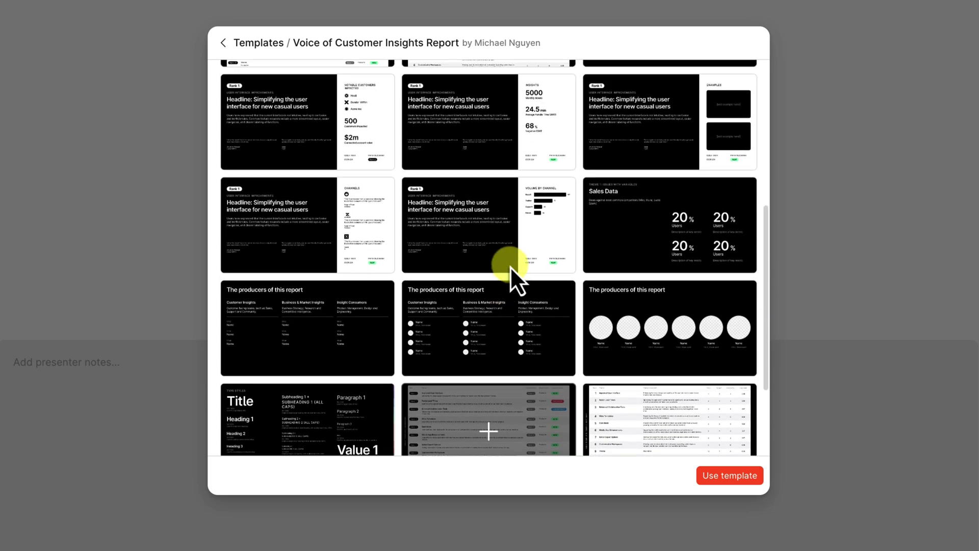
{"action": "scroll", "coordinate": [511, 267], "scroll_direction": "up", "scroll_amount": 3}
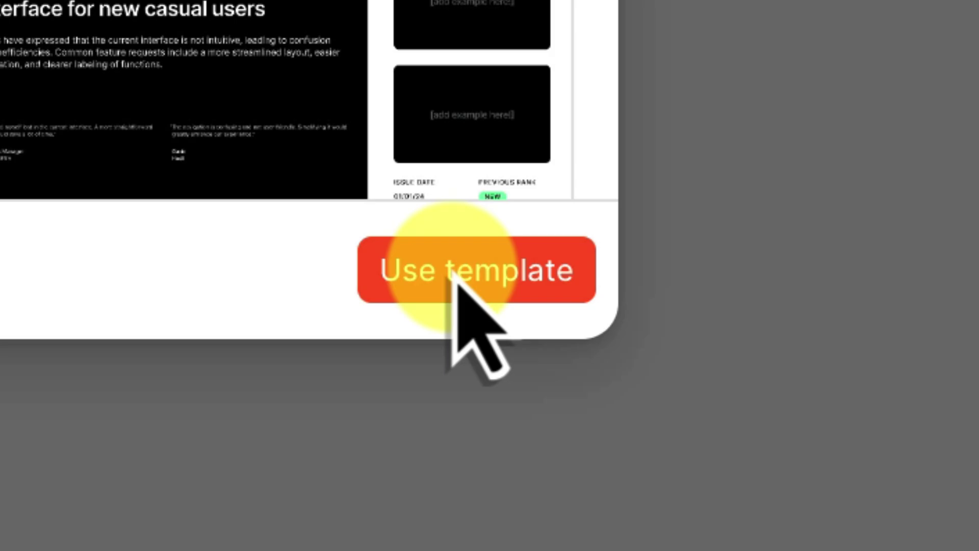
Step: Build the deck from the template, then browse the Eigengrau template's slide layouts
{"action": "left_click", "coordinate": [454, 275]}
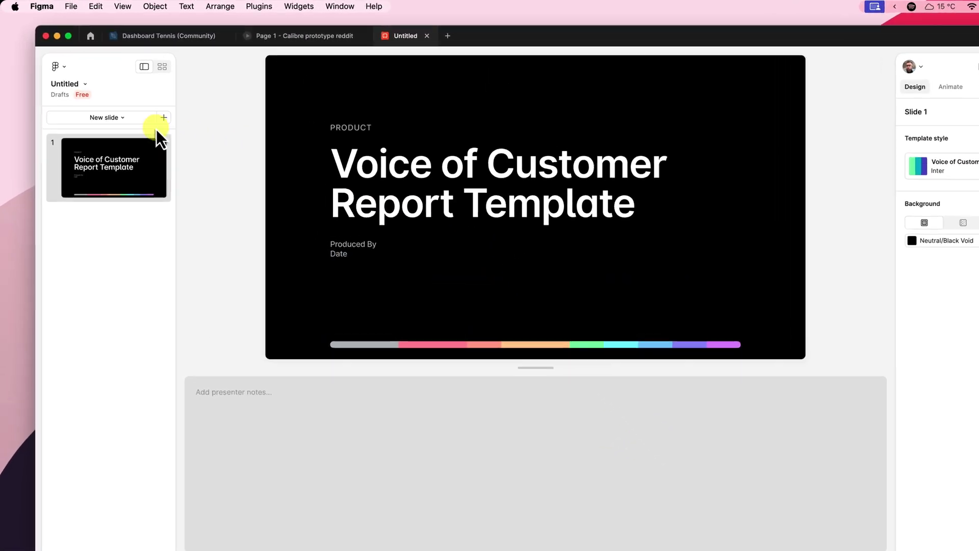
{"action": "left_click", "coordinate": [103, 105]}
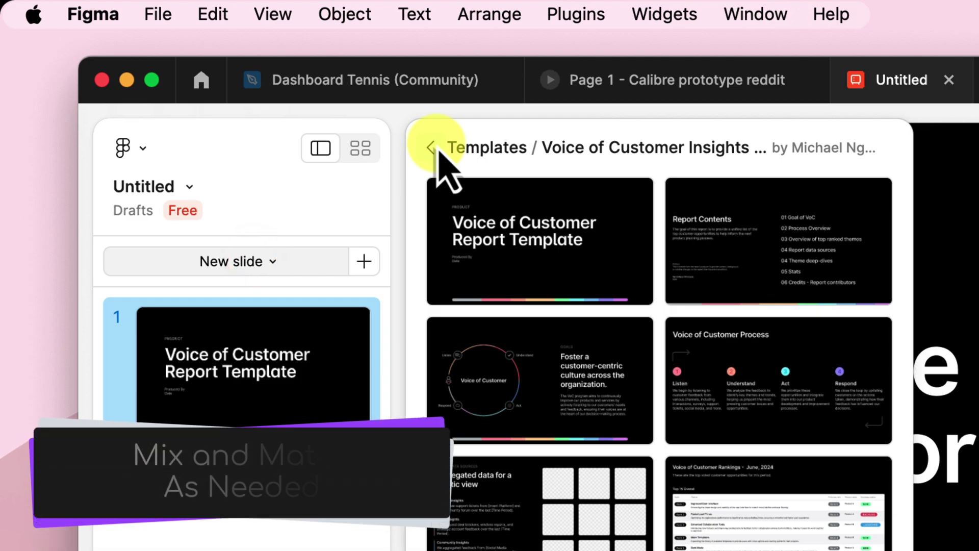
{"action": "left_click", "coordinate": [431, 148]}
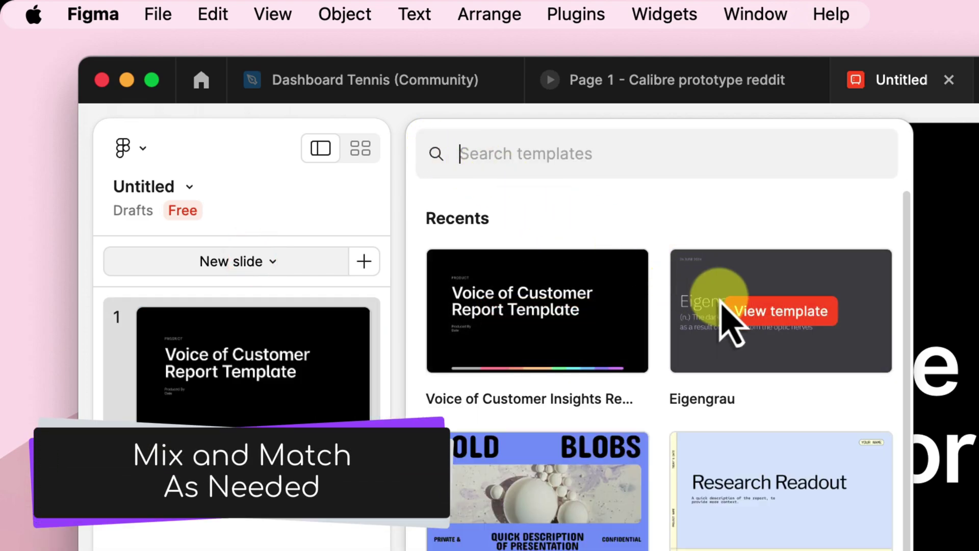
{"action": "left_click", "coordinate": [723, 303]}
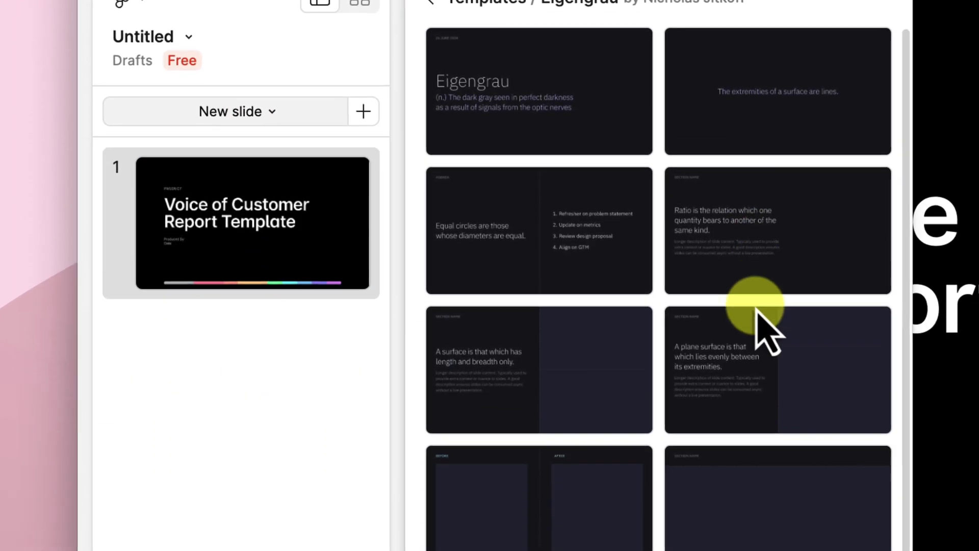
{"action": "scroll", "coordinate": [750, 322], "scroll_direction": "down", "scroll_amount": 10}
{"action": "scroll", "coordinate": [738, 322], "scroll_direction": "down", "scroll_amount": 1}
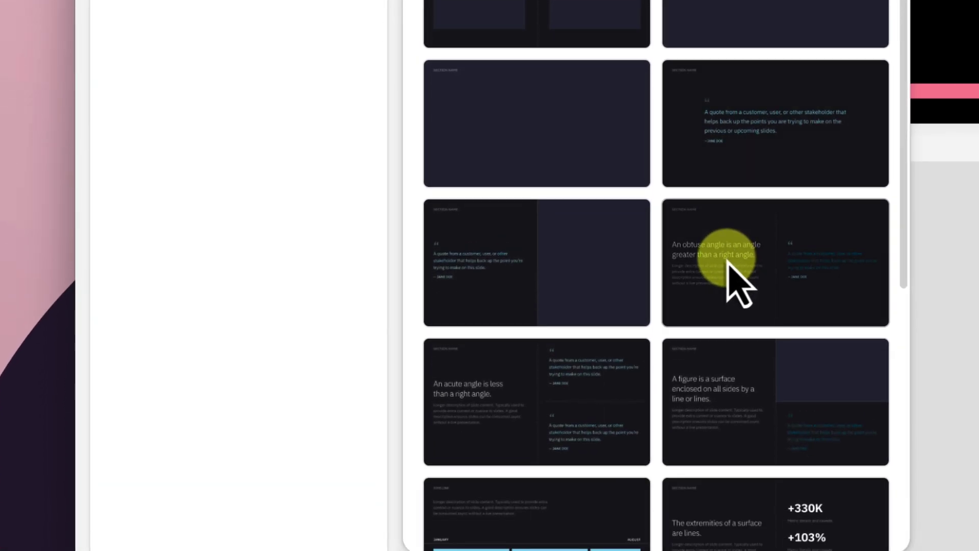
Step: Add the 'An obtuse angle' layout as slide 2 in Voice of Customer Insights style
{"action": "left_click", "coordinate": [728, 261]}
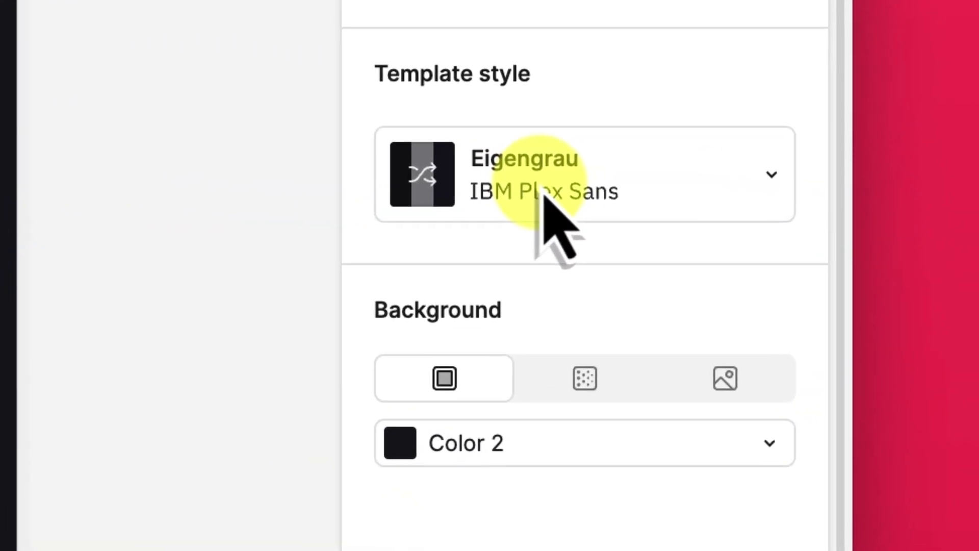
{"action": "left_click", "coordinate": [530, 191]}
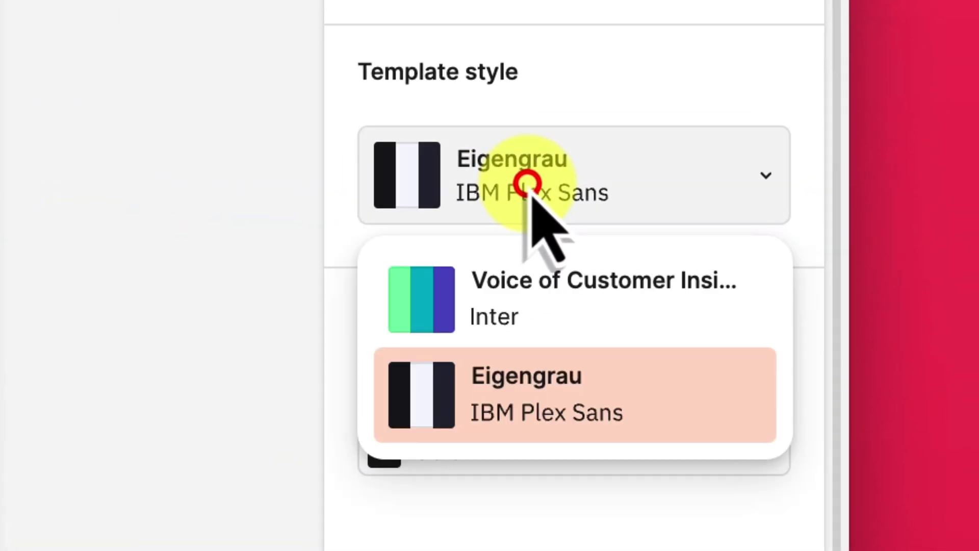
{"action": "left_click", "coordinate": [587, 323]}
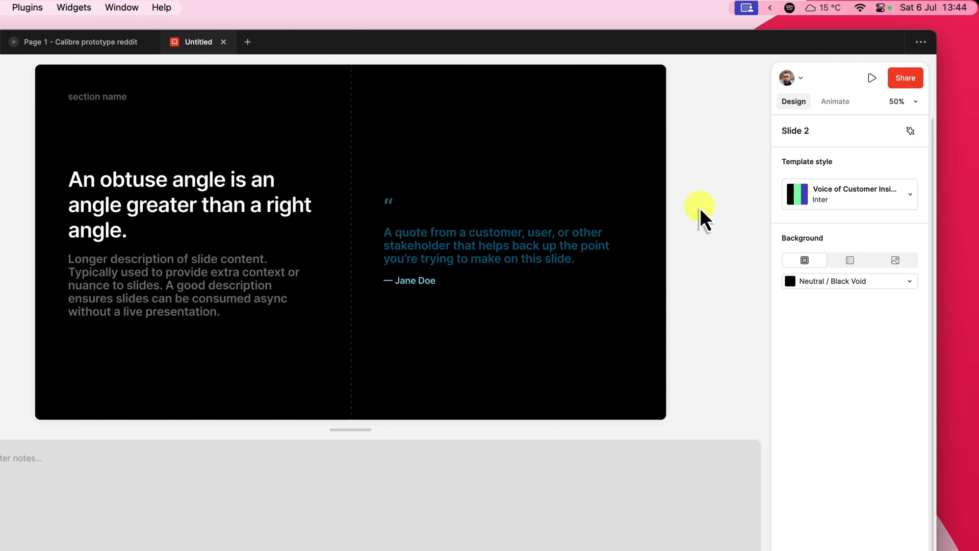
Step: Recolour slide 2's light blue text, including Jane Doe, to the light purple Accent 3 swatch
{"action": "key", "text": "super+a"}
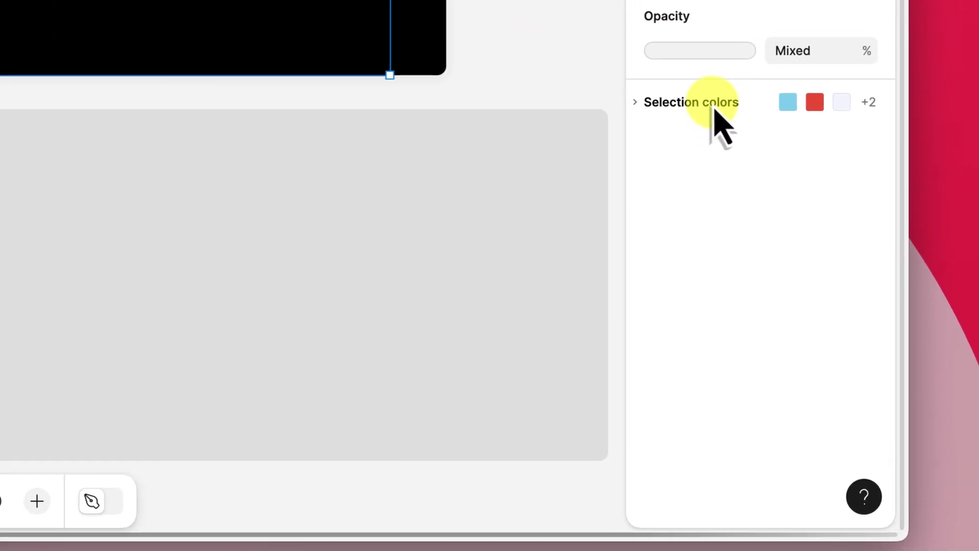
{"action": "left_click", "coordinate": [821, 436]}
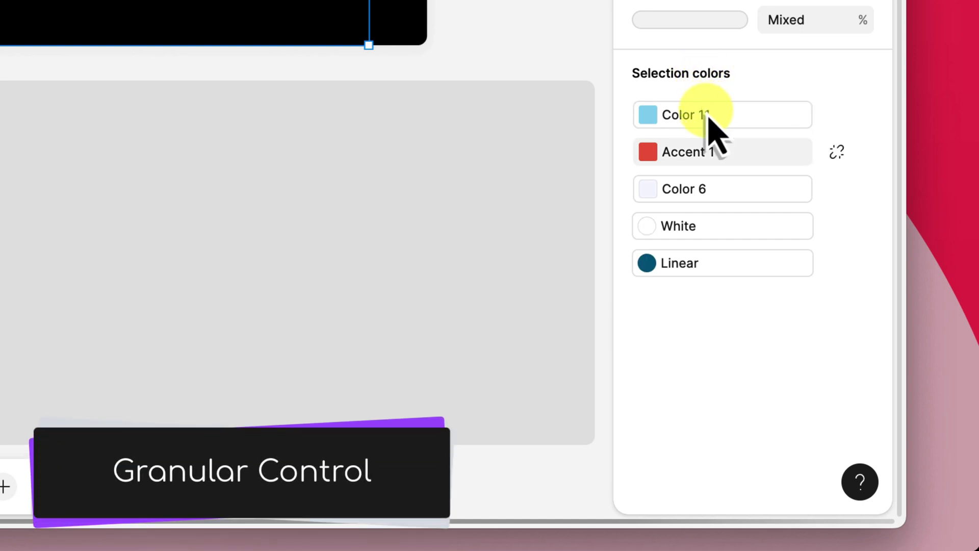
{"action": "left_click", "coordinate": [706, 115]}
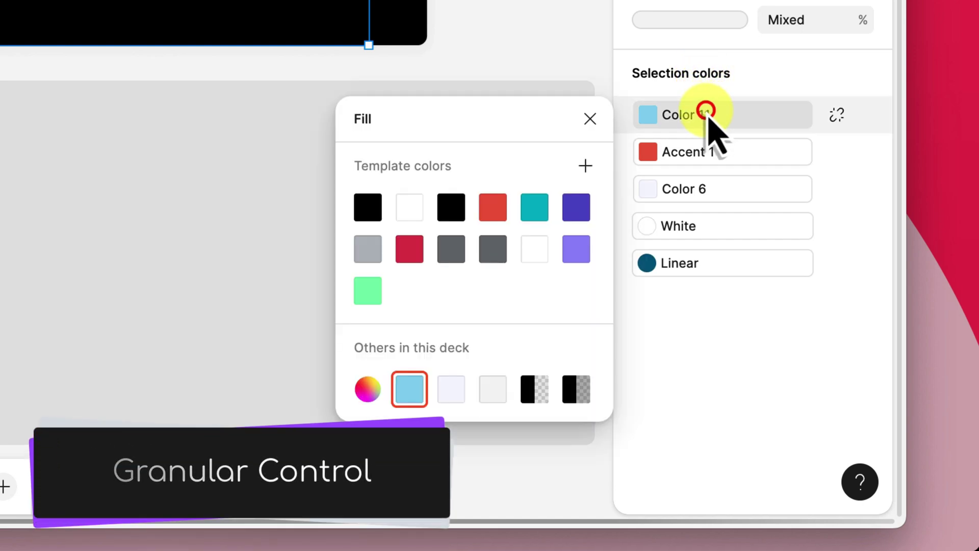
{"action": "left_click", "coordinate": [575, 208]}
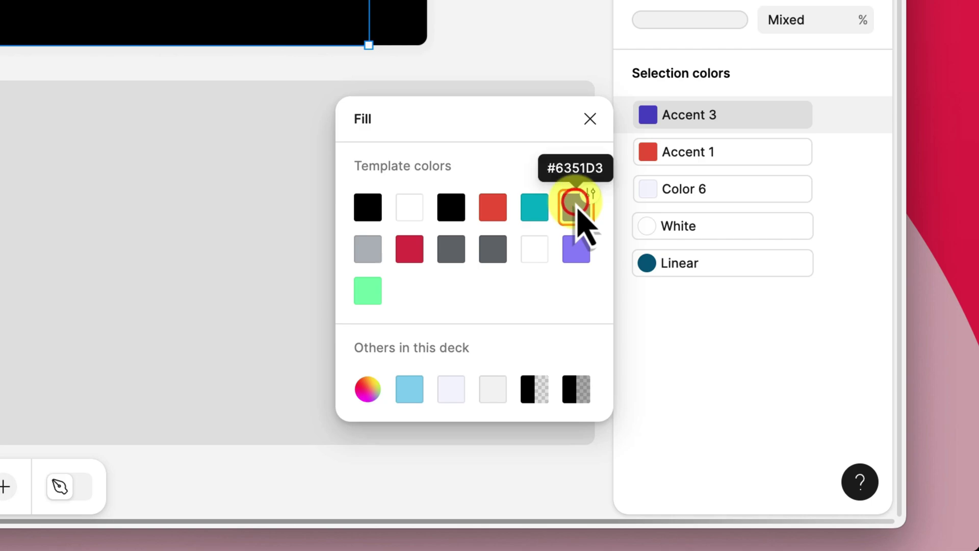
{"action": "left_click", "coordinate": [576, 248]}
{"action": "left_click", "coordinate": [810, 92]}
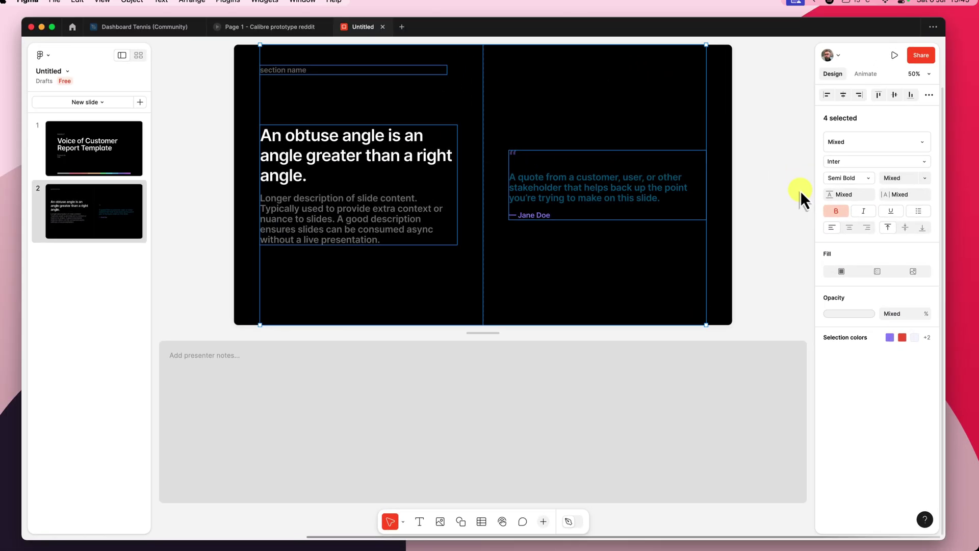
{"action": "left_click", "coordinate": [802, 194]}
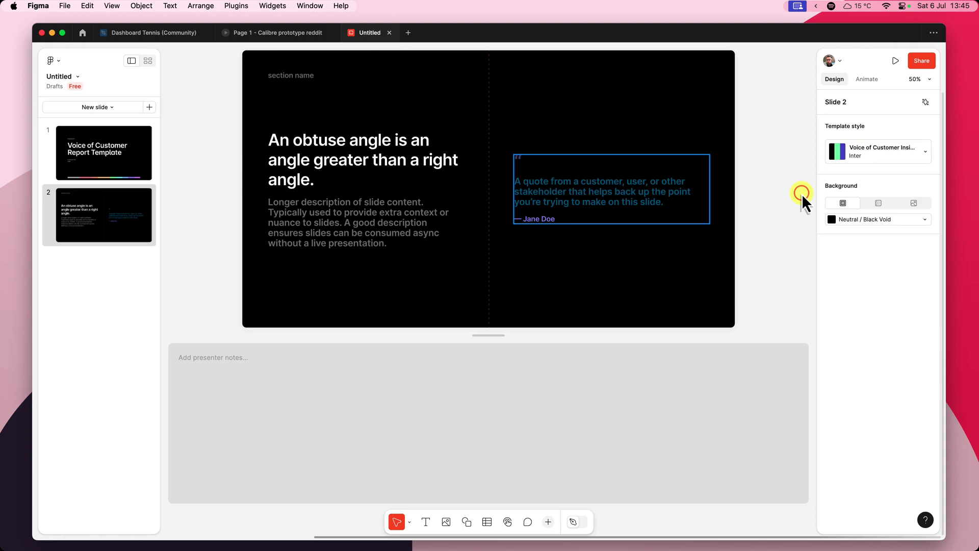
Step: Add a blank slide 3 and copy the DT - Showcase Fix frame from Dashboard Tennis
{"action": "left_click", "coordinate": [151, 107]}
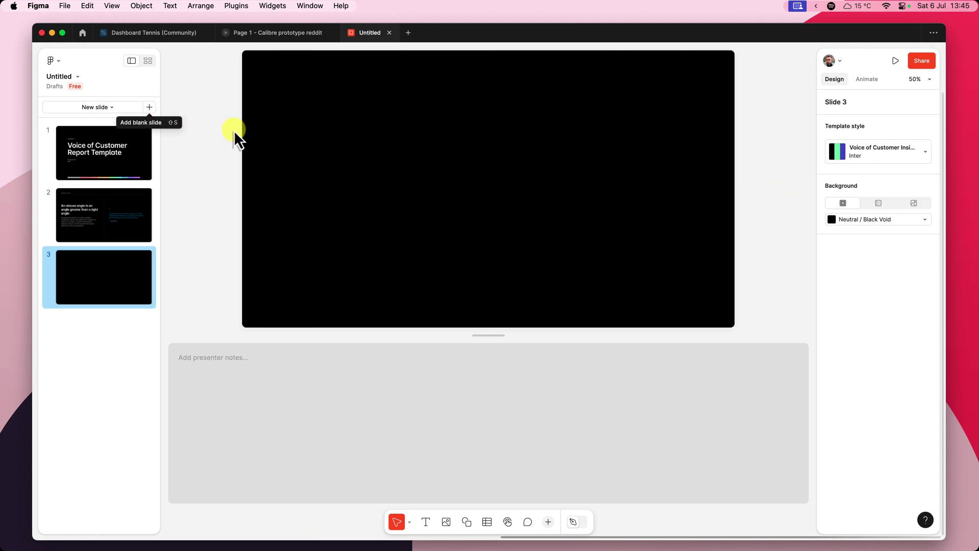
{"action": "left_click", "coordinate": [444, 189]}
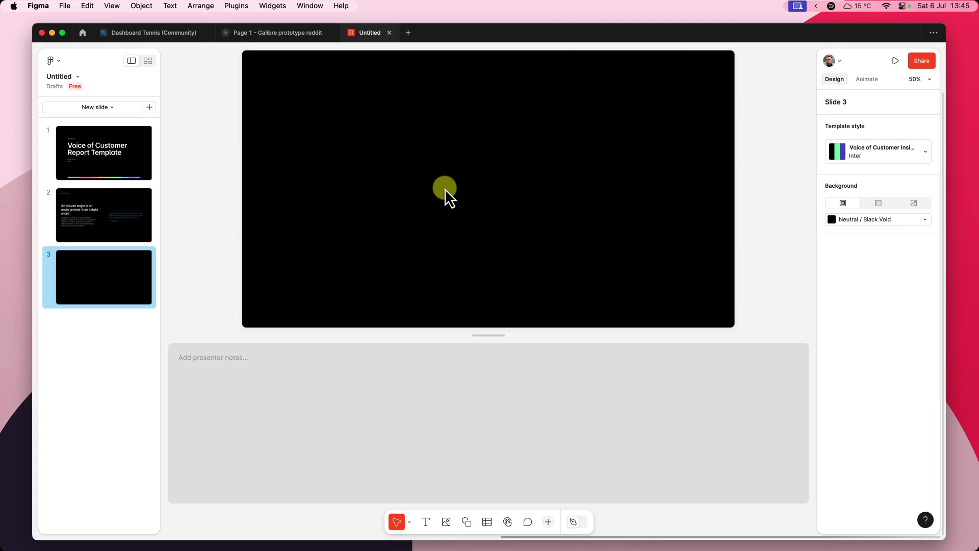
{"action": "left_click", "coordinate": [167, 32]}
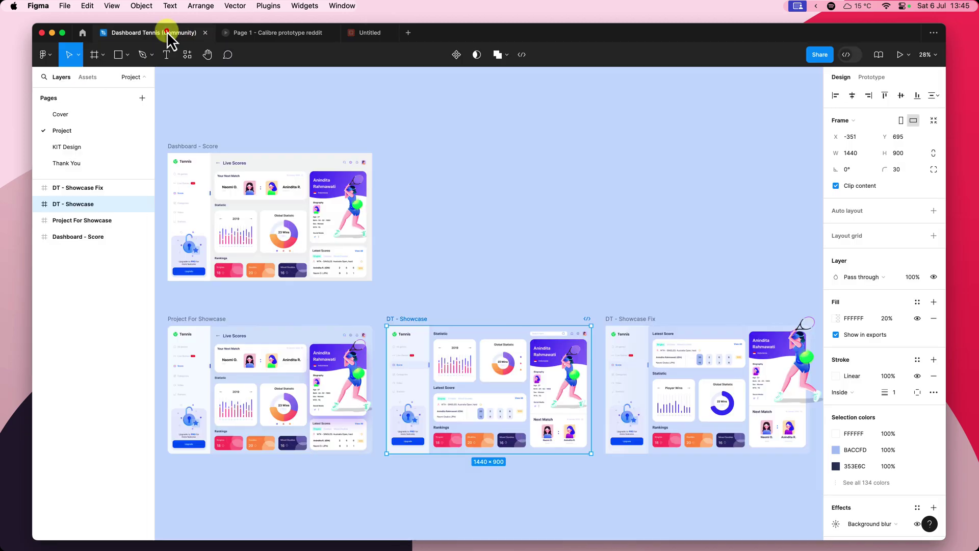
{"action": "left_click", "coordinate": [476, 225]}
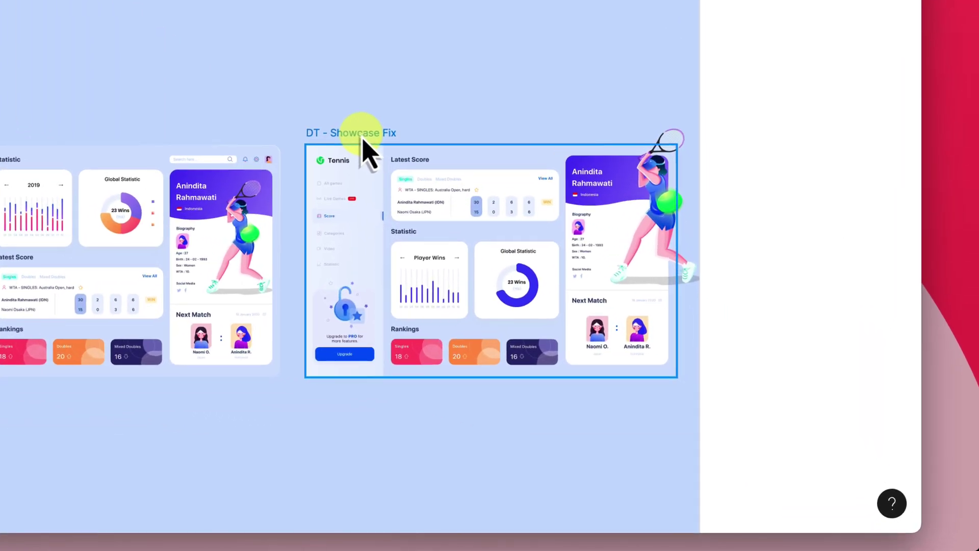
{"action": "left_click", "coordinate": [362, 141]}
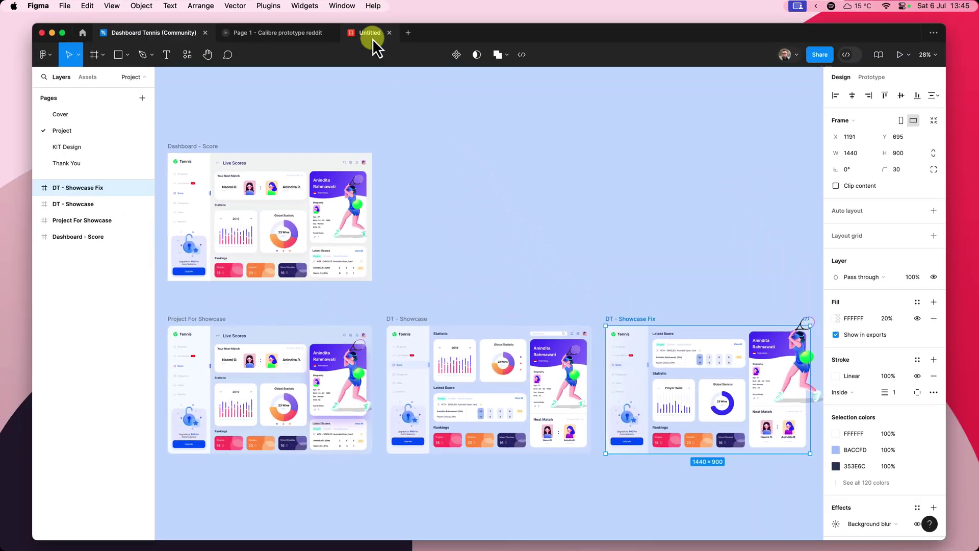
Step: Paste the tennis dashboard onto slide 3, then add a blank slide 4
{"action": "left_click", "coordinate": [371, 36]}
{"action": "left_click", "coordinate": [493, 224]}
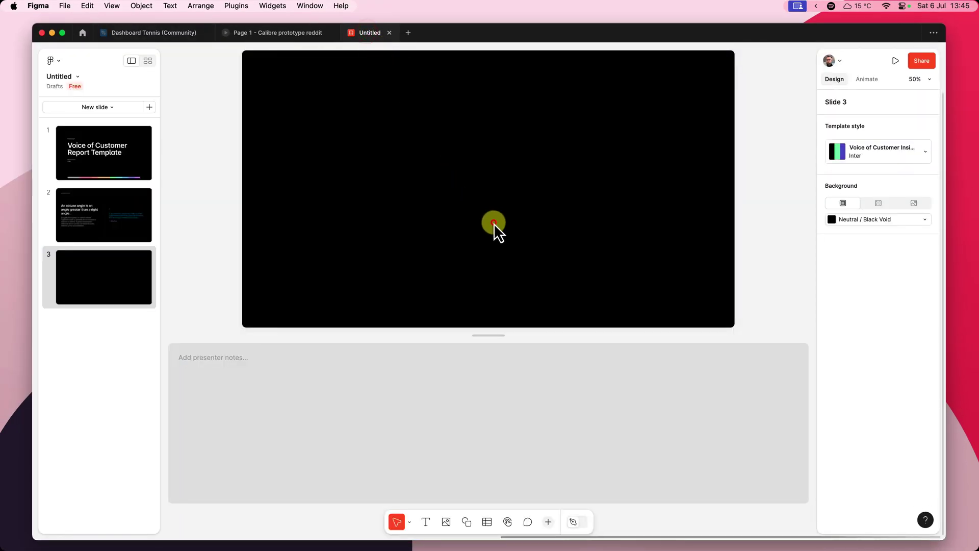
{"action": "key", "text": "super+v"}
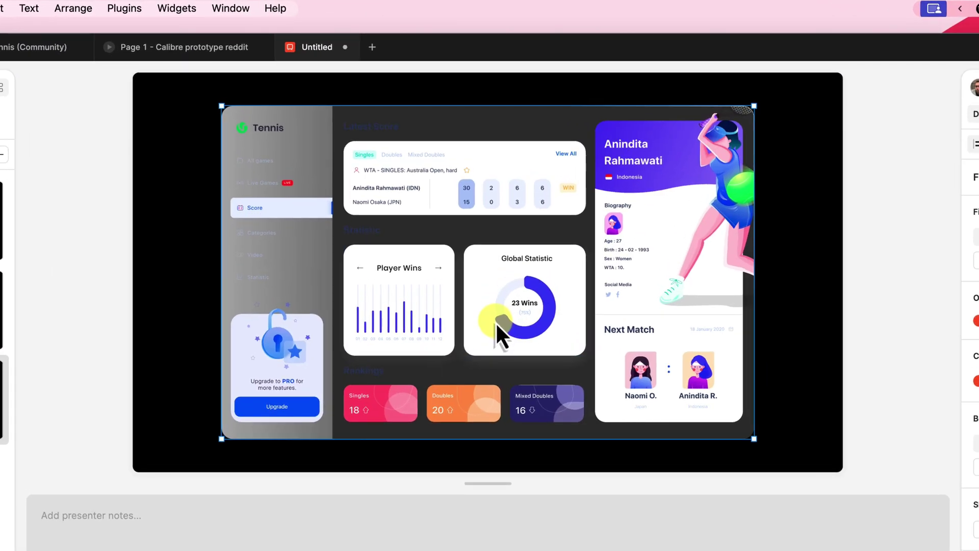
{"action": "left_click", "coordinate": [779, 369]}
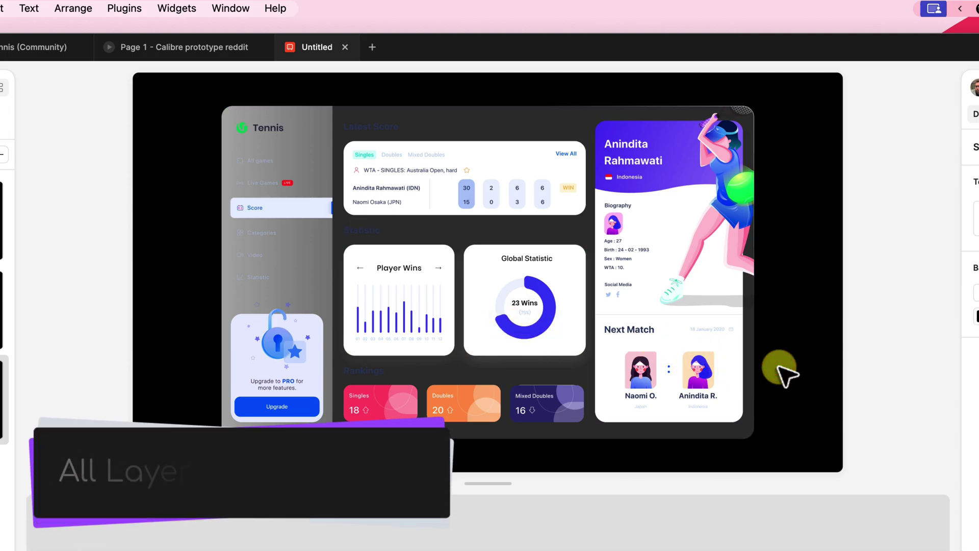
{"action": "left_click", "coordinate": [651, 245]}
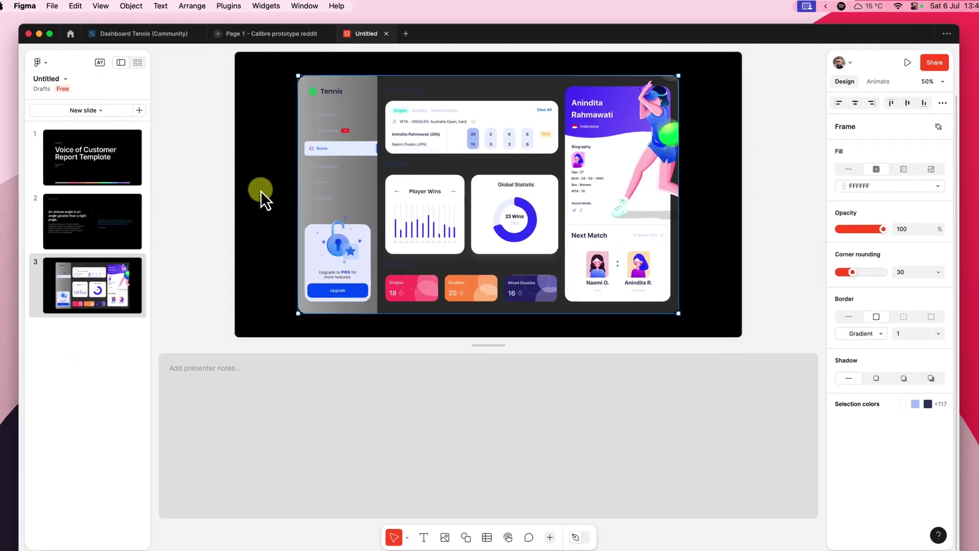
{"action": "left_click", "coordinate": [150, 106]}
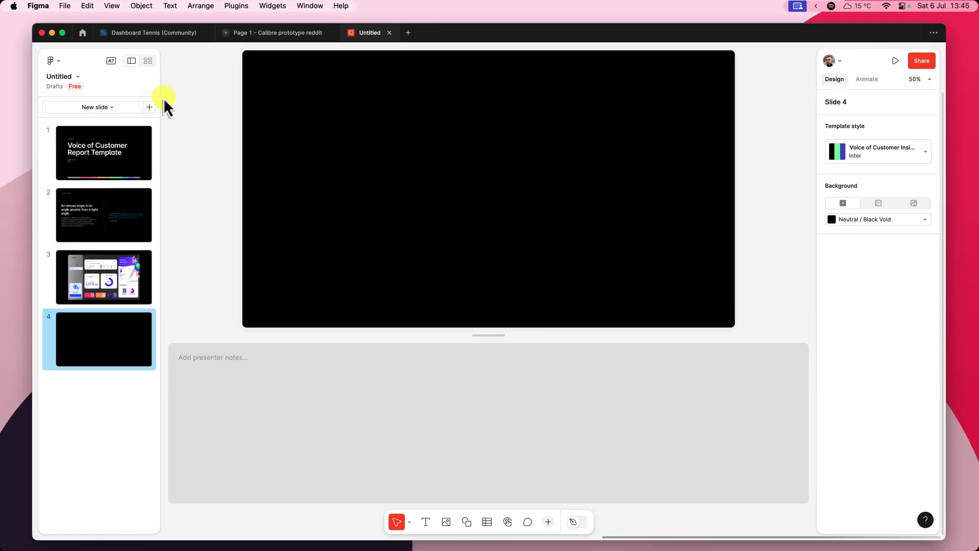
Step: Copy the Calibre prototype's link and paste it as an embed on slide 4
{"action": "left_click", "coordinate": [293, 32]}
{"action": "right_click", "coordinate": [295, 33]}
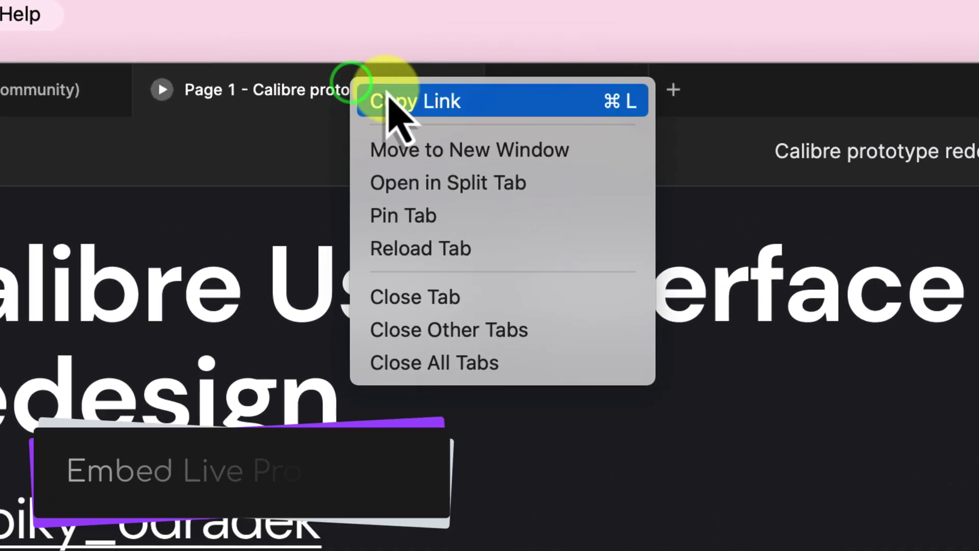
{"action": "left_click", "coordinate": [417, 100]}
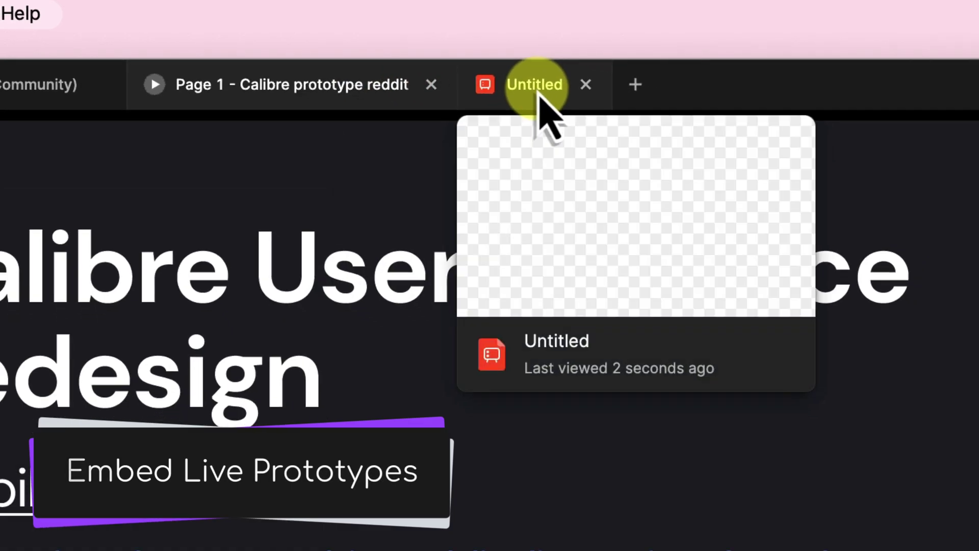
{"action": "left_click", "coordinate": [535, 86]}
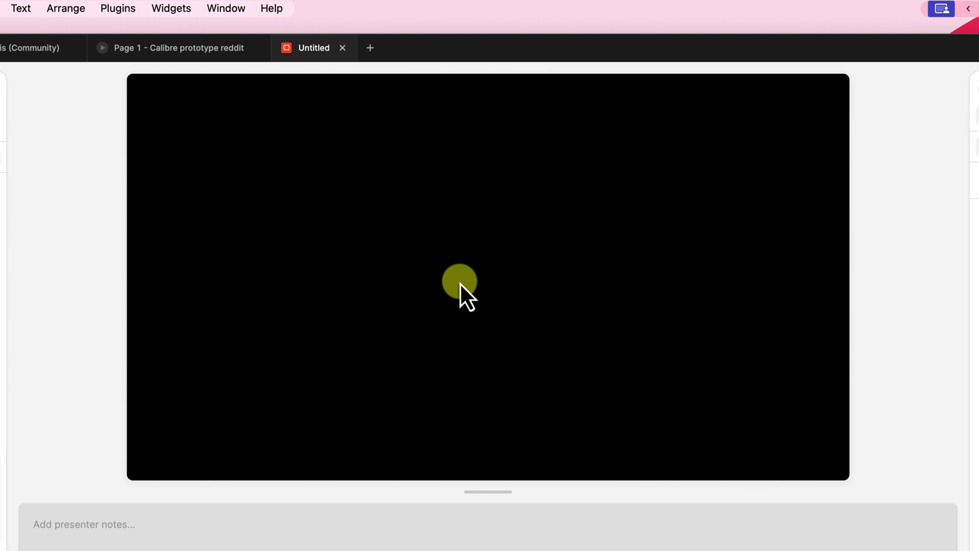
{"action": "key", "text": "ctrl+v"}
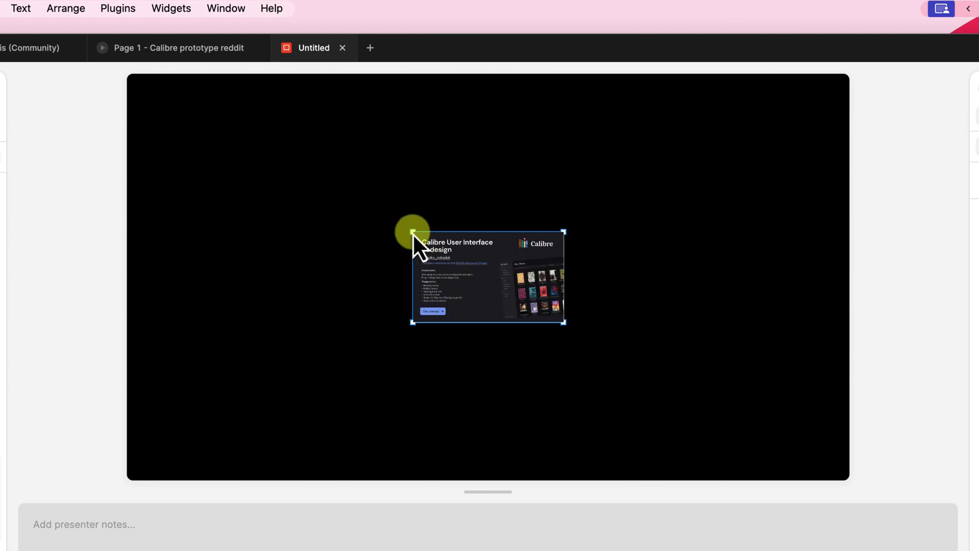
Step: Enlarge the Calibre embed across the slide and start it with Get started
{"action": "left_click_drag", "start_coordinate": [412, 233], "coordinate": [245, 132]}
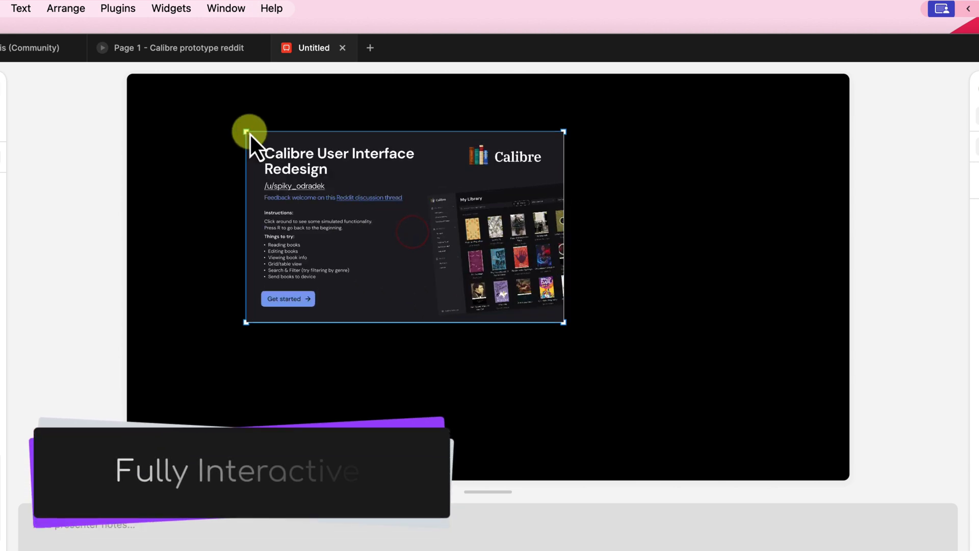
{"action": "mouse_move", "coordinate": [564, 323]}
{"action": "left_mouse_down"}
{"action": "mouse_move", "coordinate": [663, 403]}
{"action": "mouse_move", "coordinate": [770, 465]}
{"action": "mouse_move", "coordinate": [779, 451]}
{"action": "left_mouse_up"}
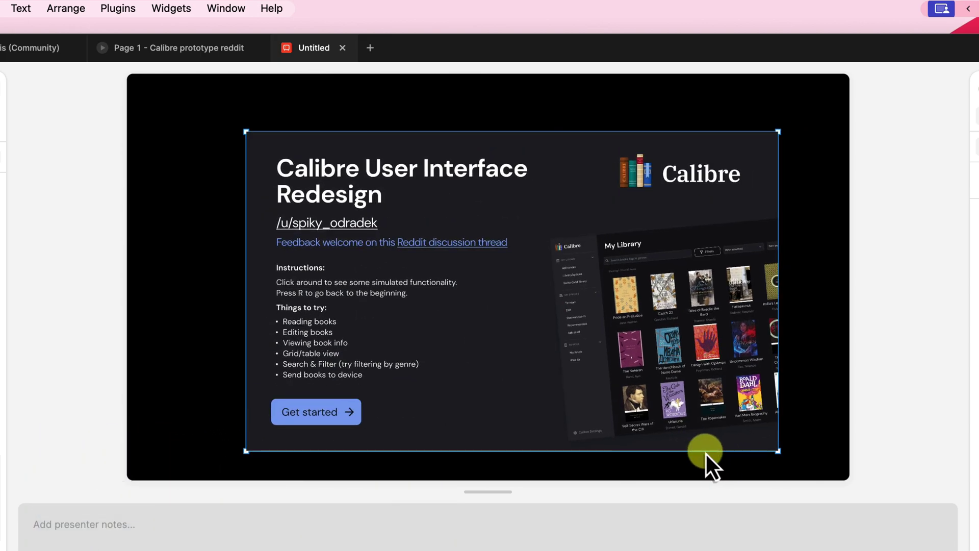
{"action": "left_click", "coordinate": [342, 417]}
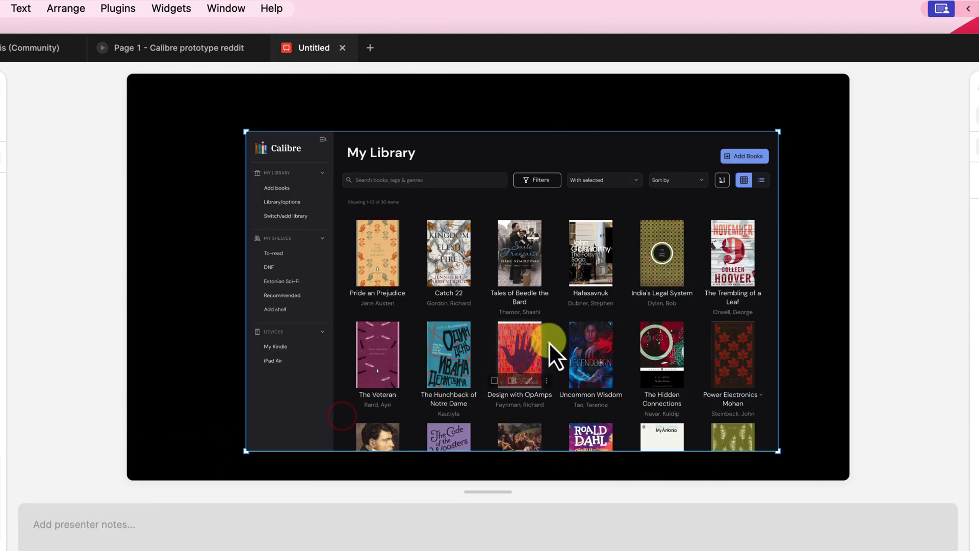
{"action": "scroll", "coordinate": [549, 342], "scroll_direction": "down", "scroll_amount": 2}
{"action": "scroll", "coordinate": [549, 342], "scroll_direction": "up", "scroll_amount": 2}
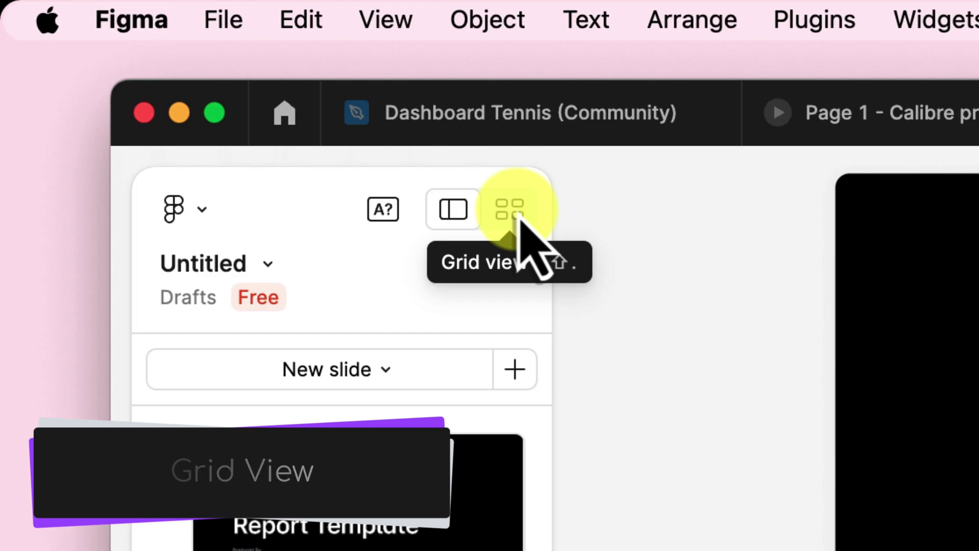
Step: In grid view, reorder slides: Calibre embed second, obtuse-angle slide third, tennis dashboard last
{"action": "left_click", "coordinate": [520, 214]}
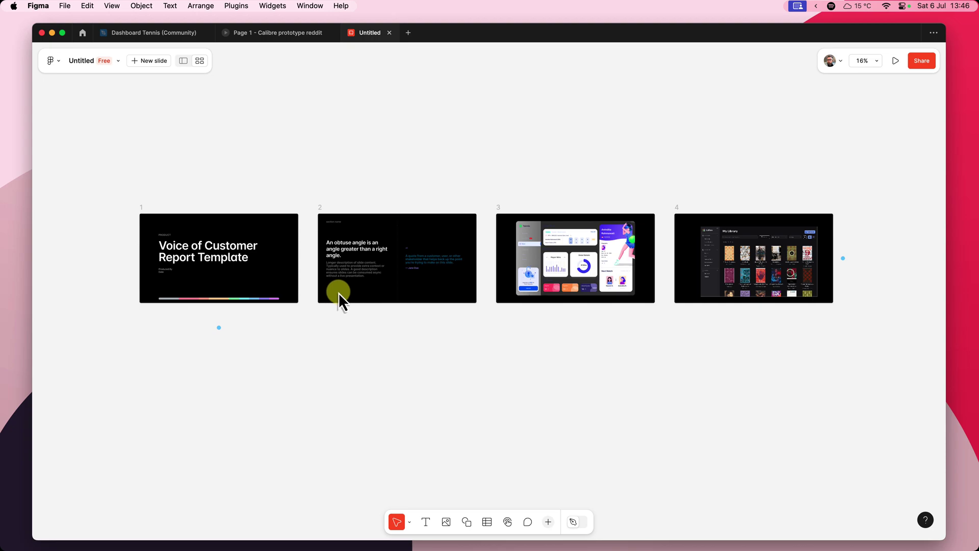
{"action": "left_click", "coordinate": [385, 226]}
{"action": "left_click_drag", "start_coordinate": [399, 218], "coordinate": [259, 338]}
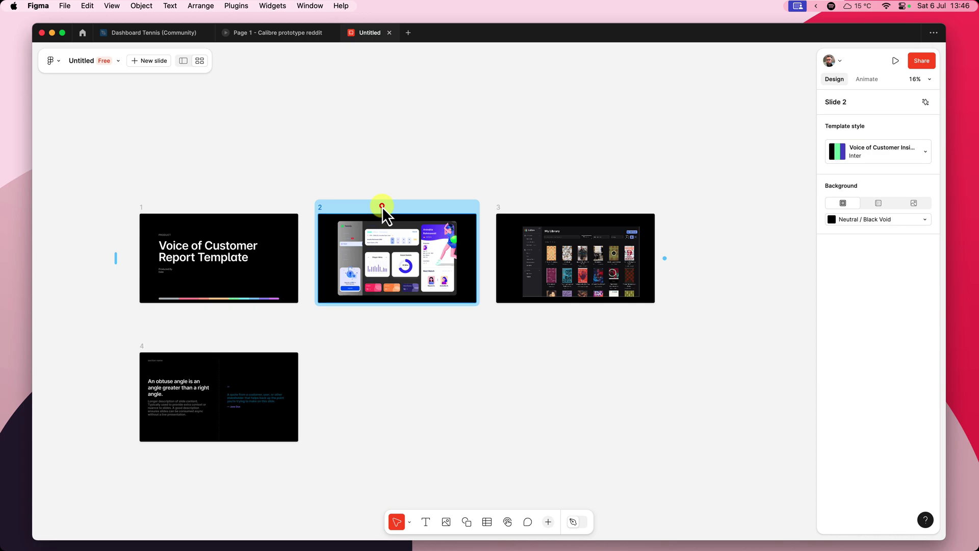
{"action": "left_click_drag", "start_coordinate": [382, 211], "coordinate": [387, 354]}
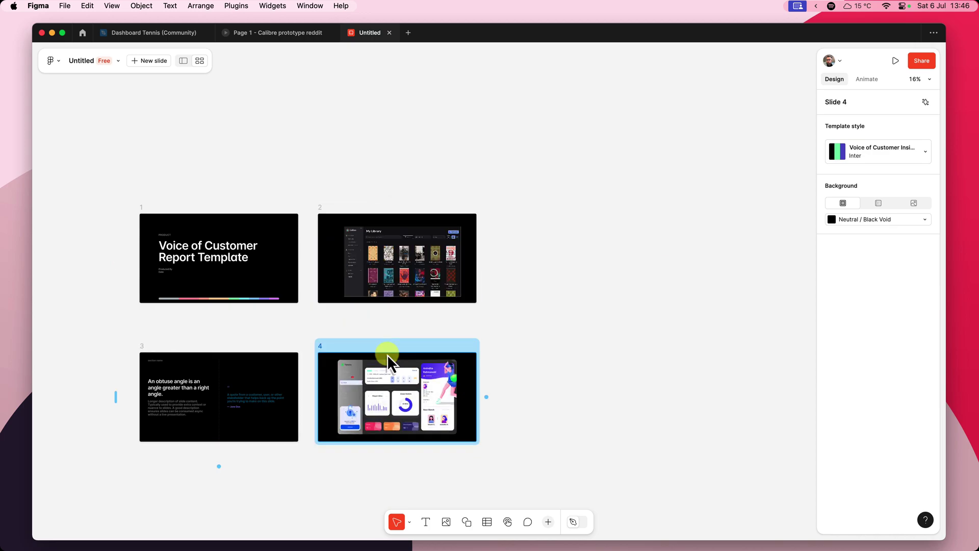
{"action": "left_click", "coordinate": [397, 209], "text": "shift"}
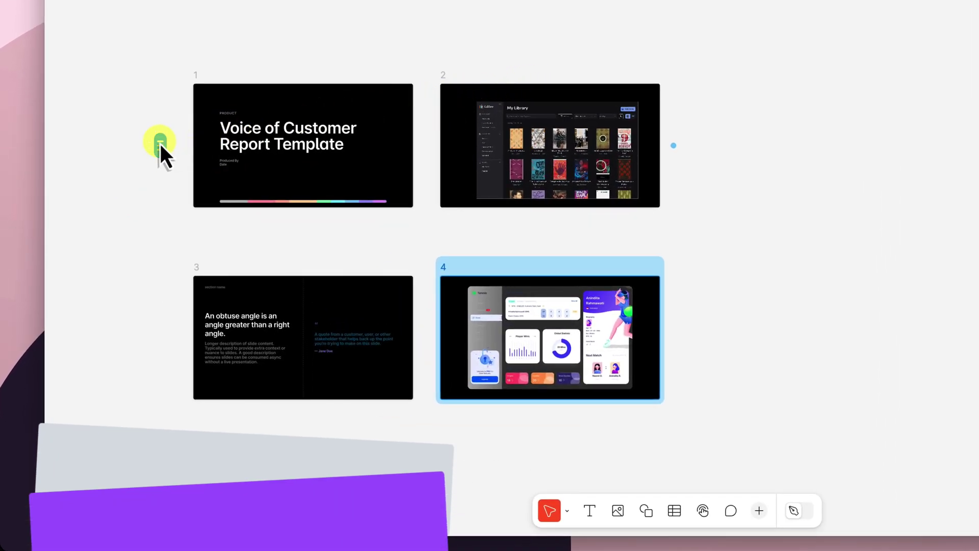
{"action": "left_click", "coordinate": [156, 143]}
{"action": "mouse_move", "coordinate": [158, 158]}
{"action": "left_mouse_down"}
{"action": "mouse_move", "coordinate": [177, 331]}
{"action": "mouse_move", "coordinate": [179, 191]}
{"action": "left_mouse_up"}
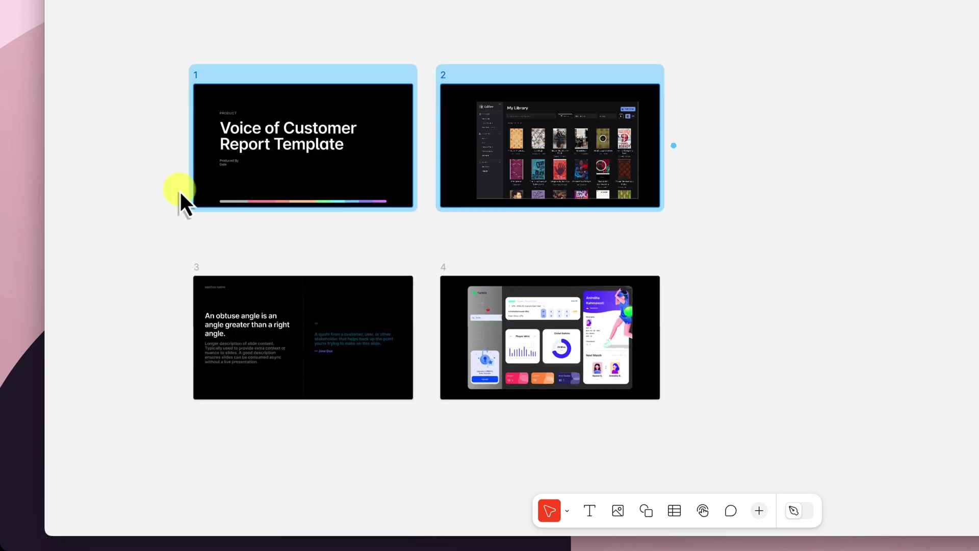
{"action": "left_click", "coordinate": [740, 174]}
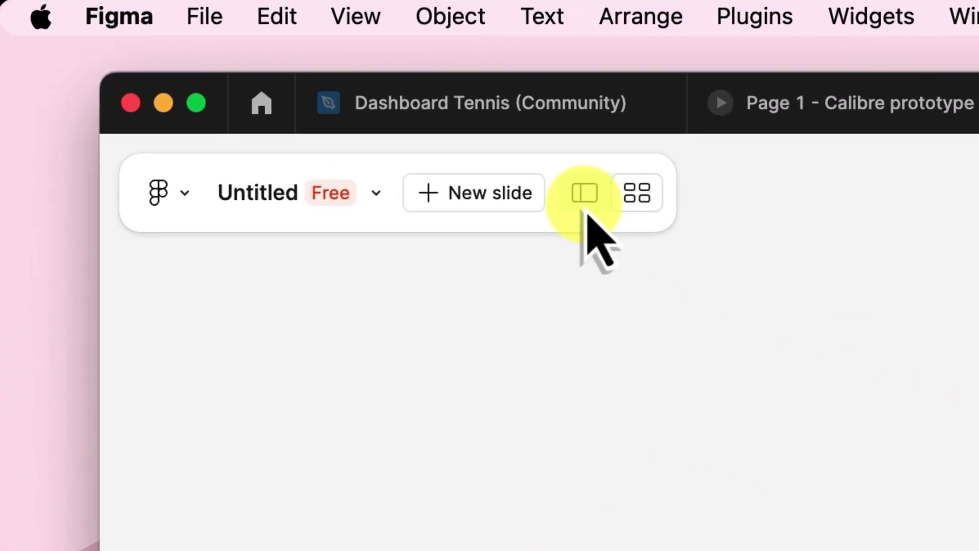
Step: Leave grid view and look through all four slides, ending on slide 3
{"action": "left_click", "coordinate": [585, 205]}
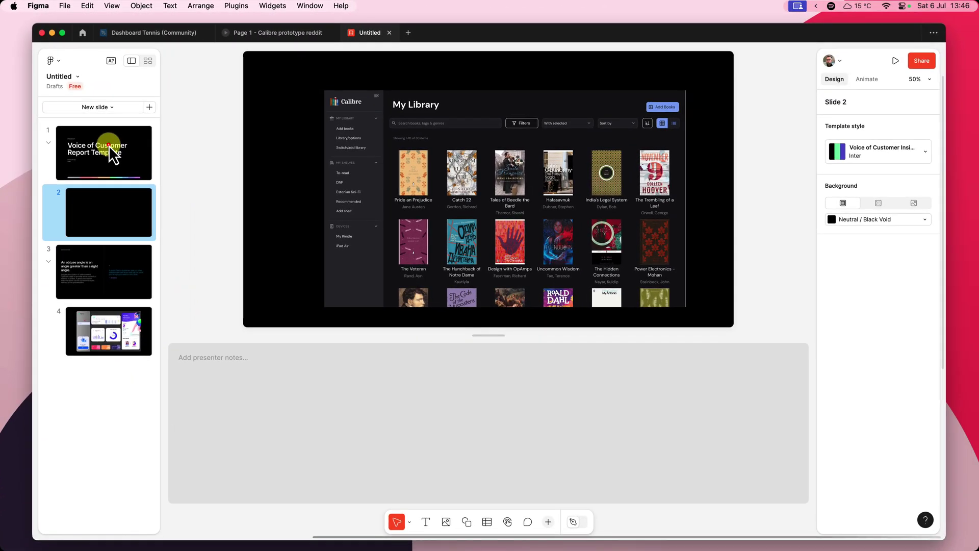
{"action": "left_click", "coordinate": [111, 153]}
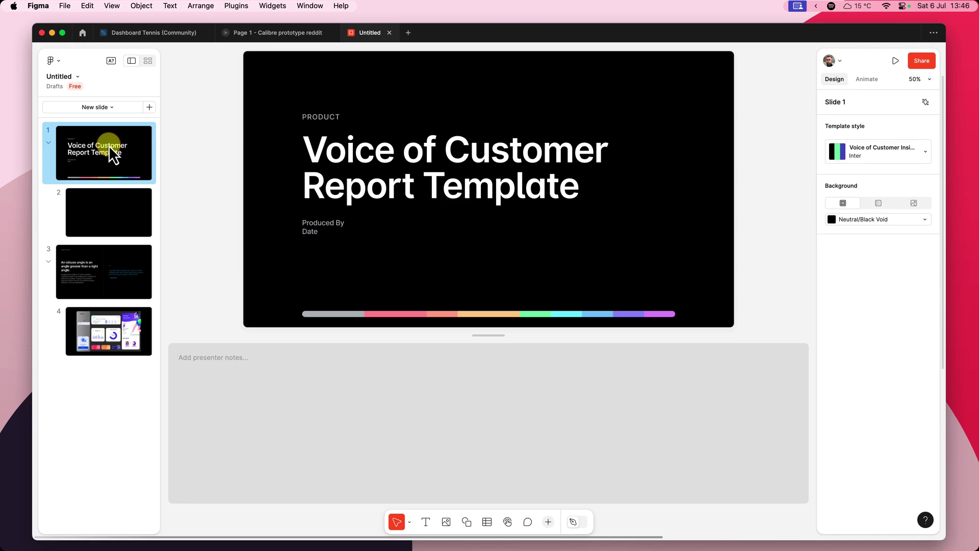
{"action": "left_click", "coordinate": [122, 214]}
{"action": "left_click", "coordinate": [128, 273]}
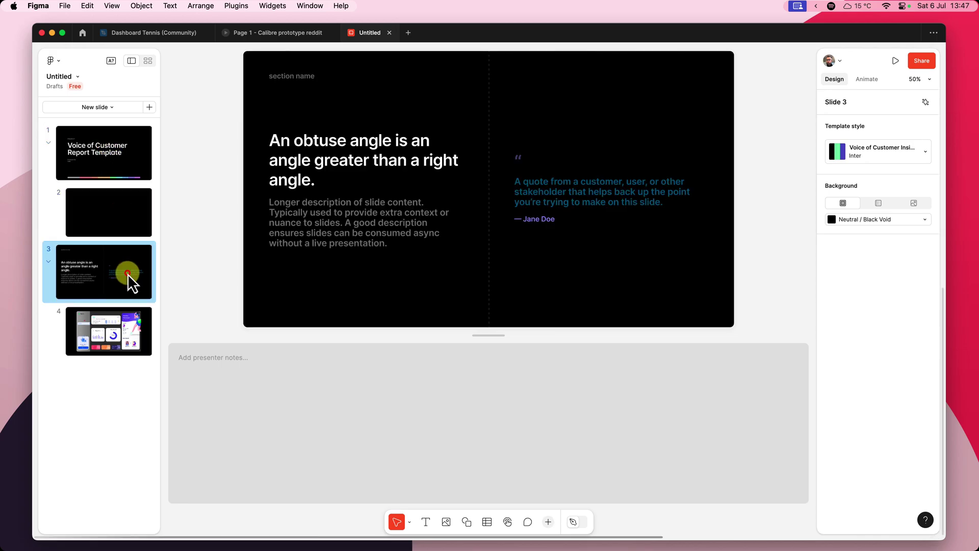
{"action": "left_click", "coordinate": [131, 324]}
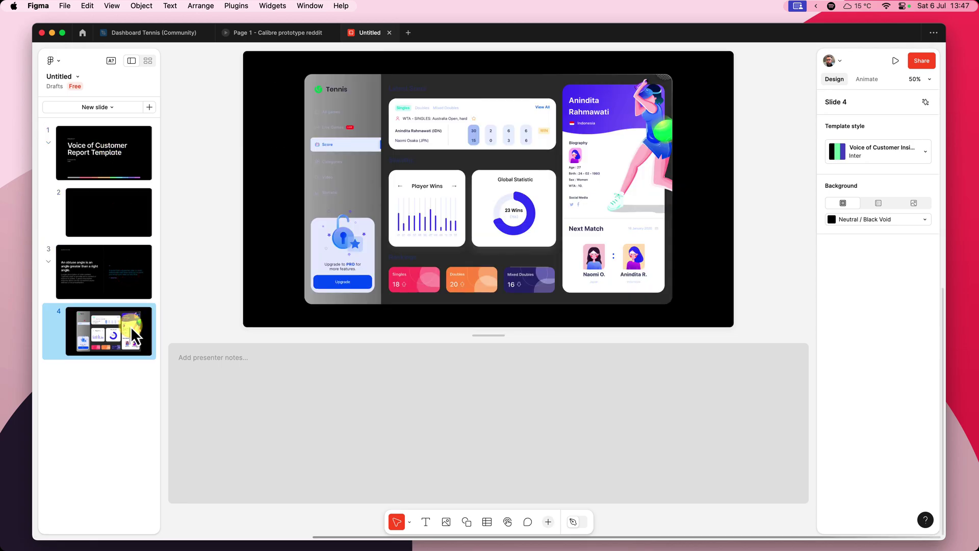
{"action": "left_click", "coordinate": [110, 284]}
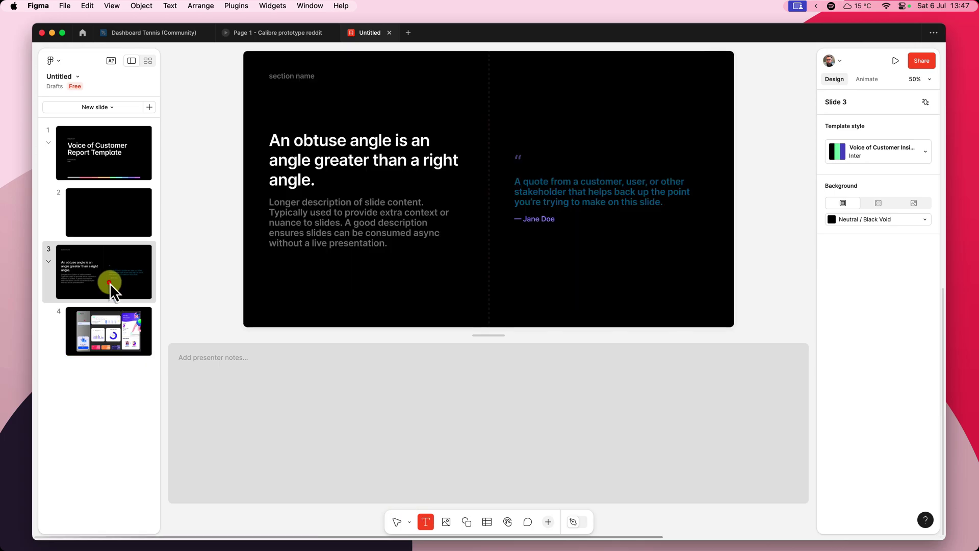
Step: Edit slide 3's obtuse-angle heading and check its Heading 1 text style
{"action": "left_click", "coordinate": [424, 522]}
{"action": "left_click", "coordinate": [390, 215]}
{"action": "left_click", "coordinate": [386, 175]}
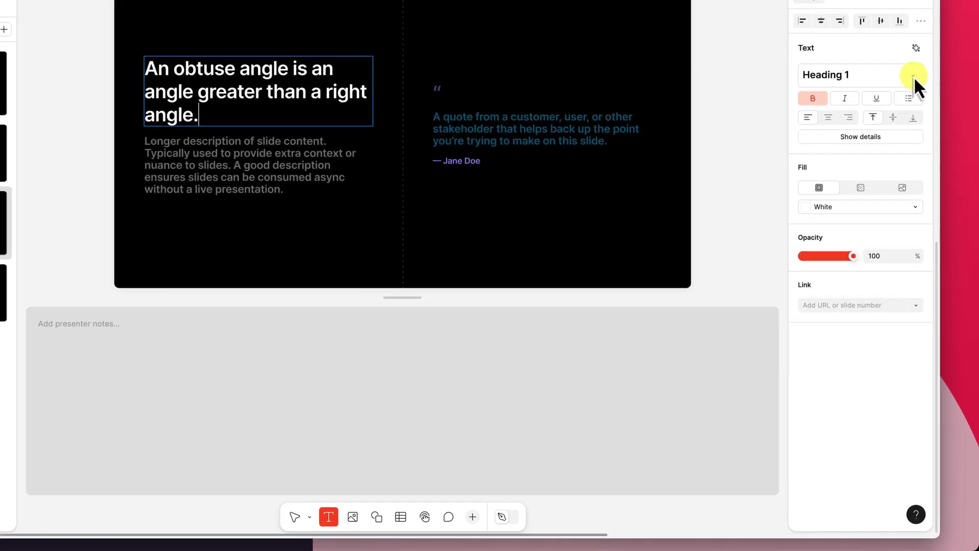
{"action": "left_click", "coordinate": [914, 77]}
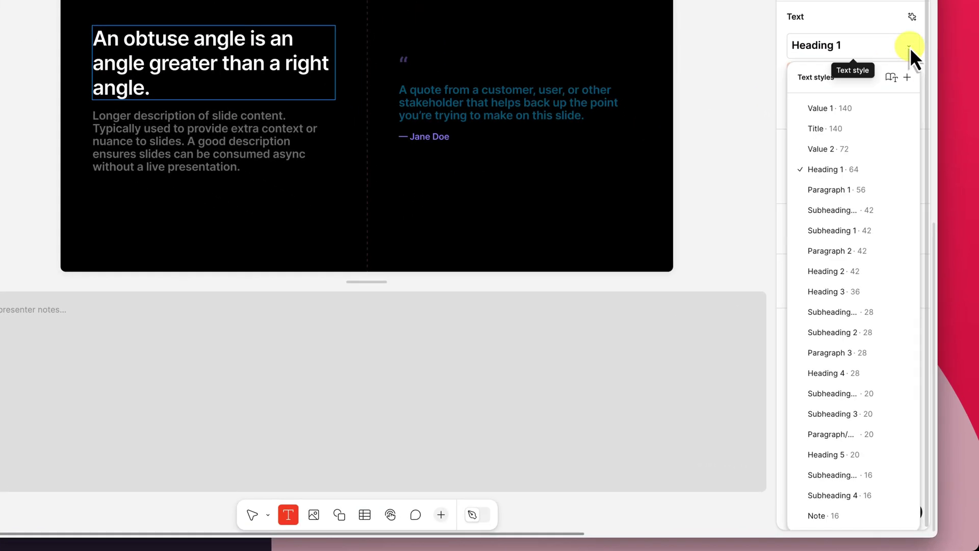
{"action": "left_click", "coordinate": [910, 48]}
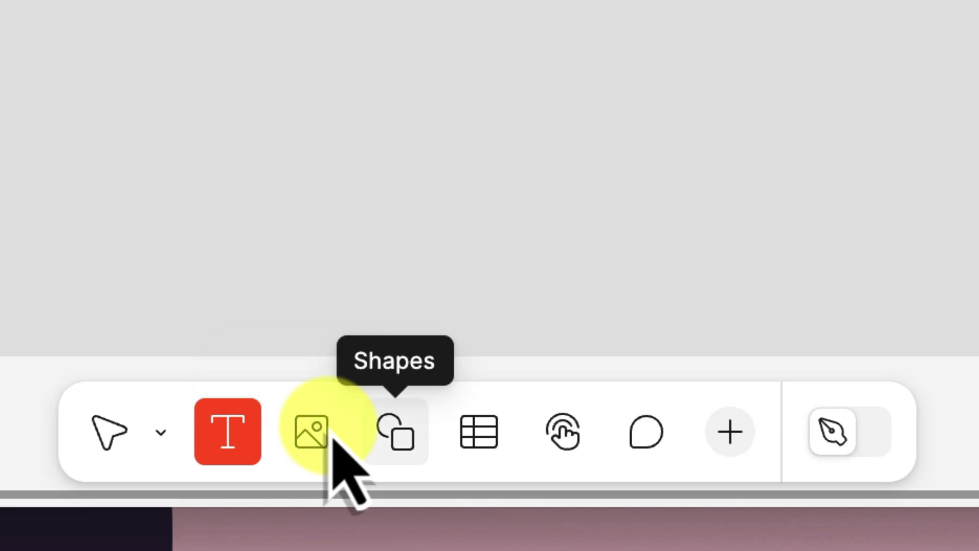
Step: Place a left arrow shape in slide 3's quote column
{"action": "left_click", "coordinate": [407, 447]}
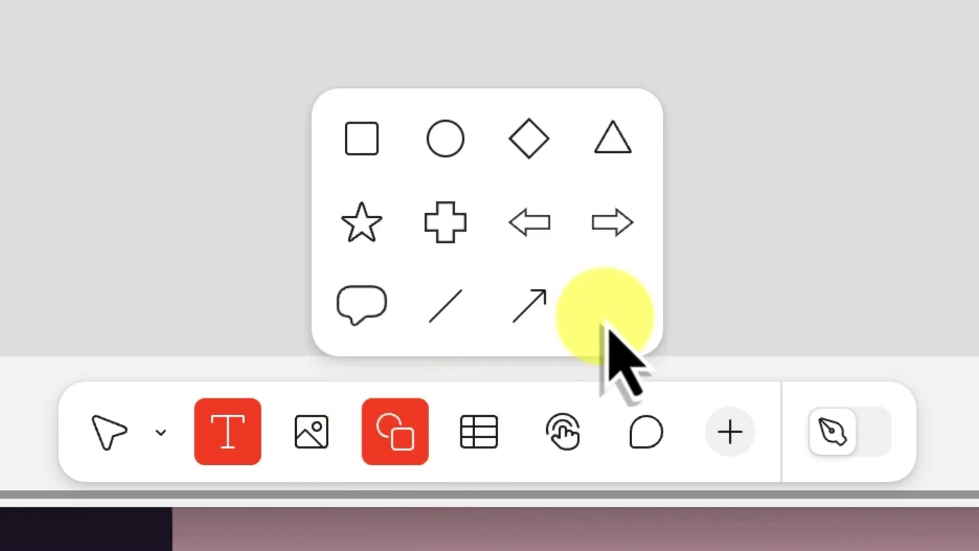
{"action": "key", "text": "v"}
{"action": "left_click", "coordinate": [531, 216]}
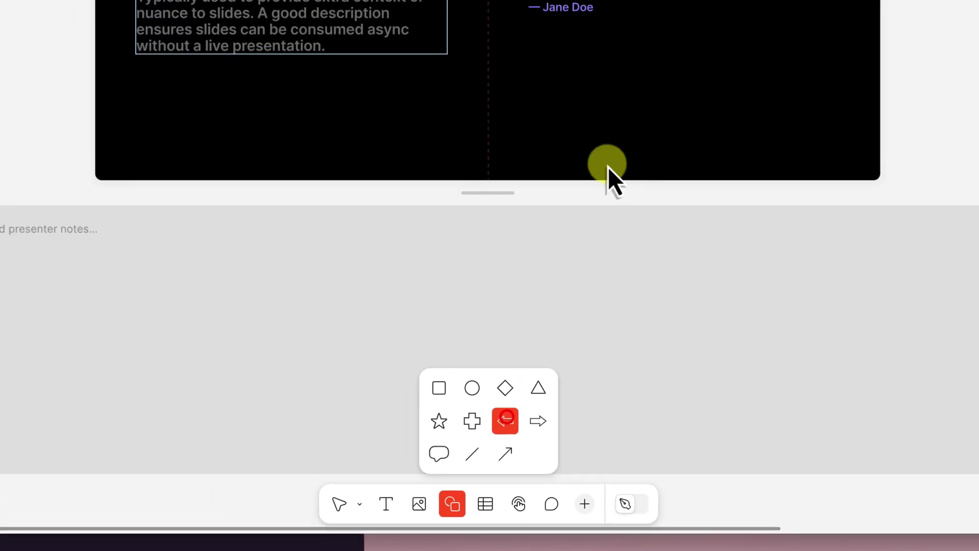
{"action": "left_click", "coordinate": [574, 211]}
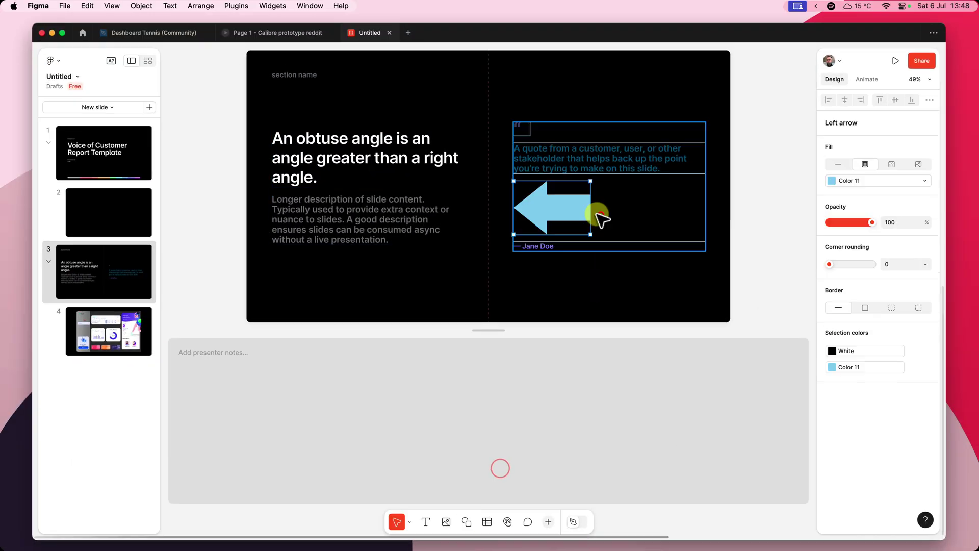
{"action": "left_click", "coordinate": [574, 210]}
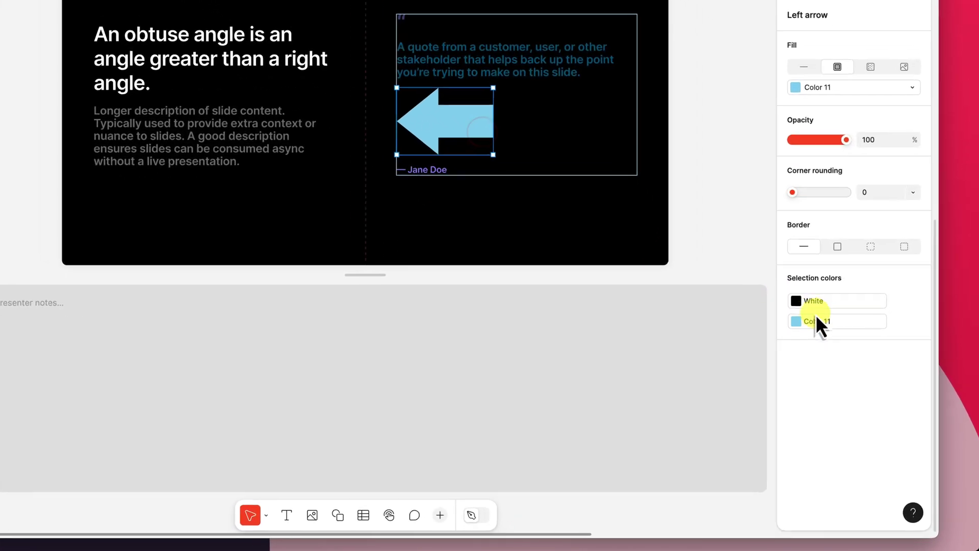
Step: Fill the arrow Light / Purple, then show slide 1
{"action": "left_click", "coordinate": [816, 318]}
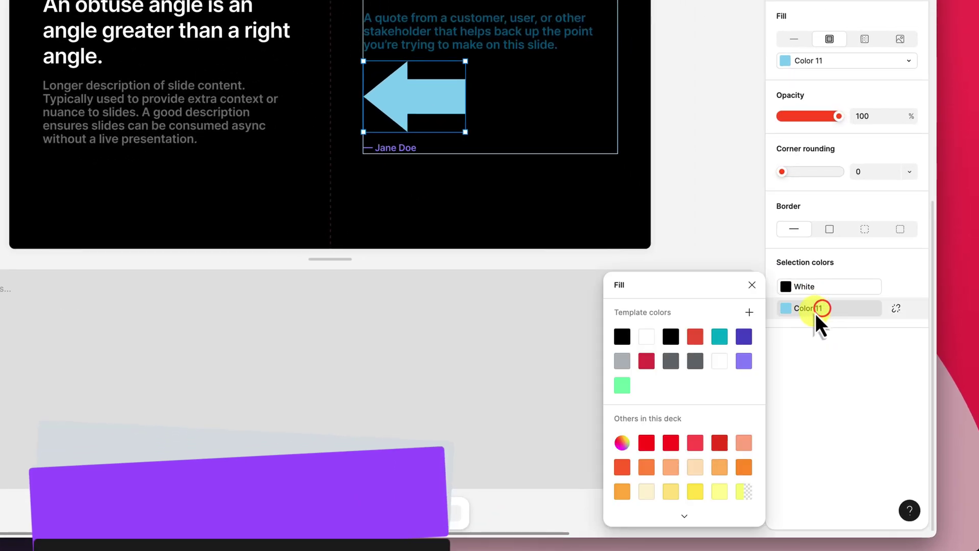
{"action": "left_click", "coordinate": [745, 337]}
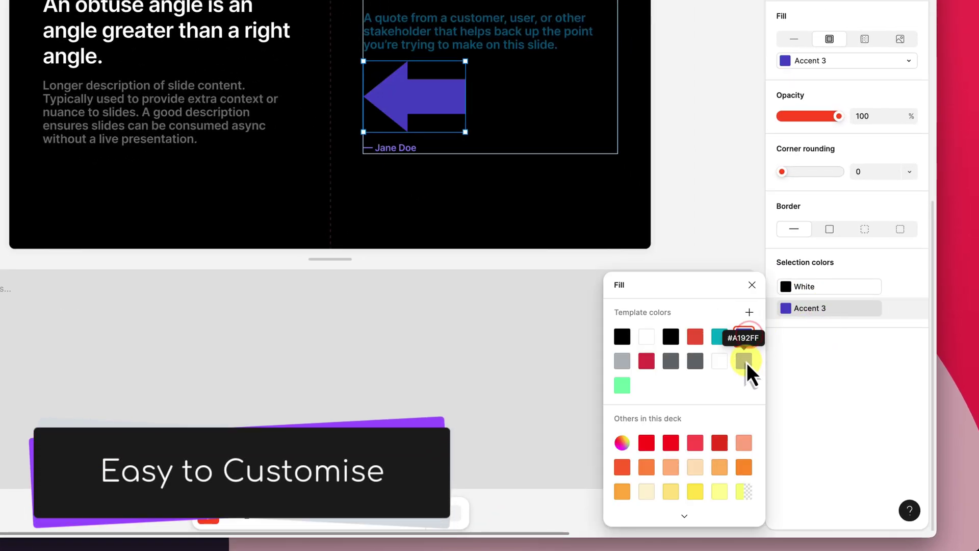
{"action": "left_click", "coordinate": [747, 361]}
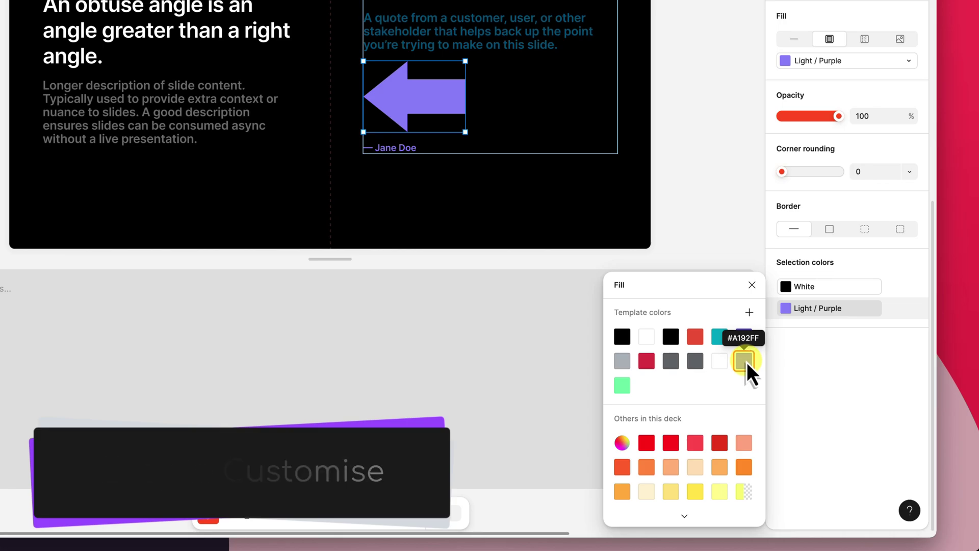
{"action": "left_click", "coordinate": [752, 285]}
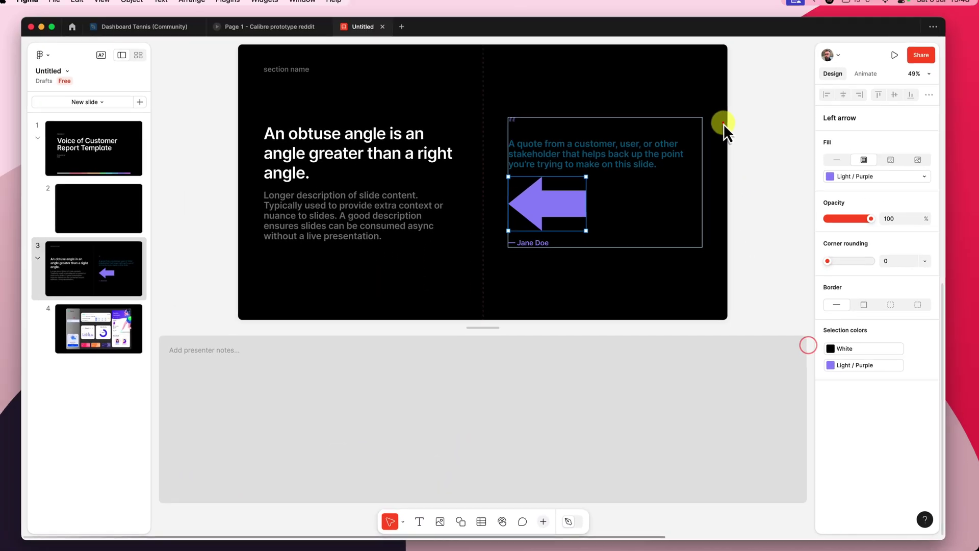
{"action": "left_click", "coordinate": [725, 126]}
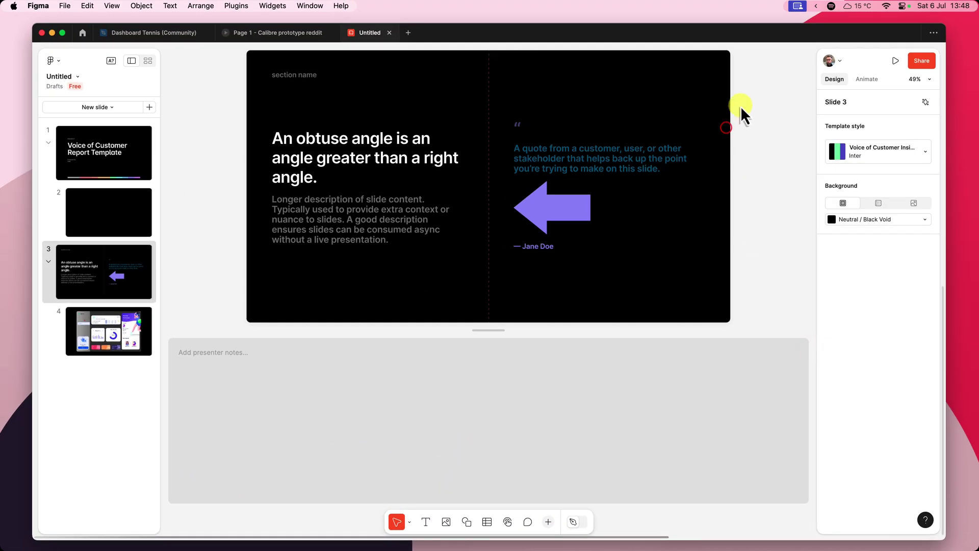
{"action": "left_click", "coordinate": [102, 143]}
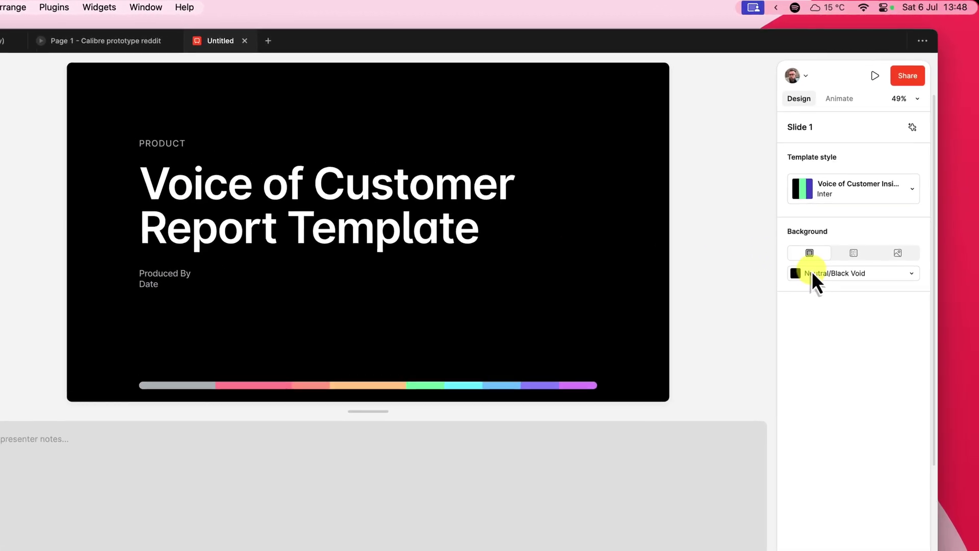
Step: Preview white, red, light purple, dark grey and light green swatches as slide 1's background
{"action": "left_click", "coordinate": [845, 218]}
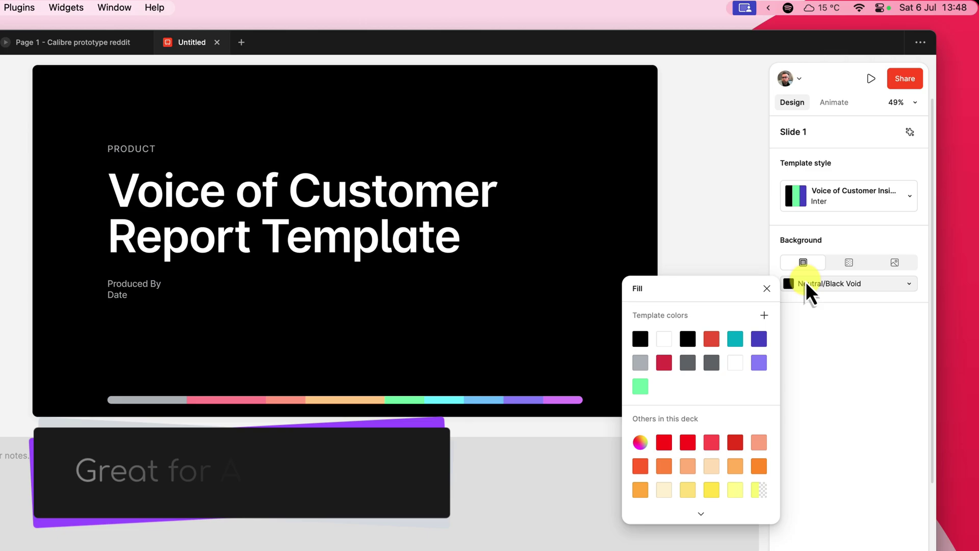
{"action": "left_click", "coordinate": [665, 339]}
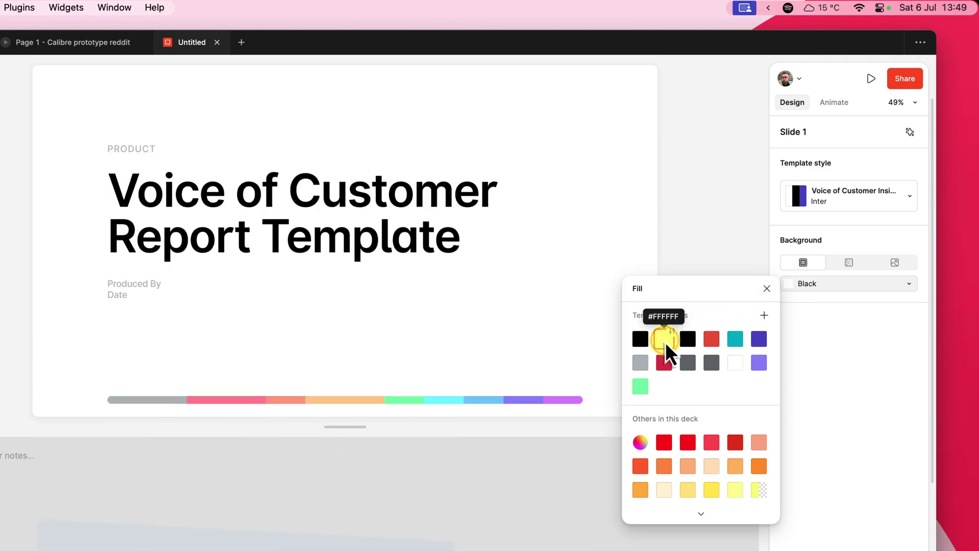
{"action": "left_click", "coordinate": [710, 340]}
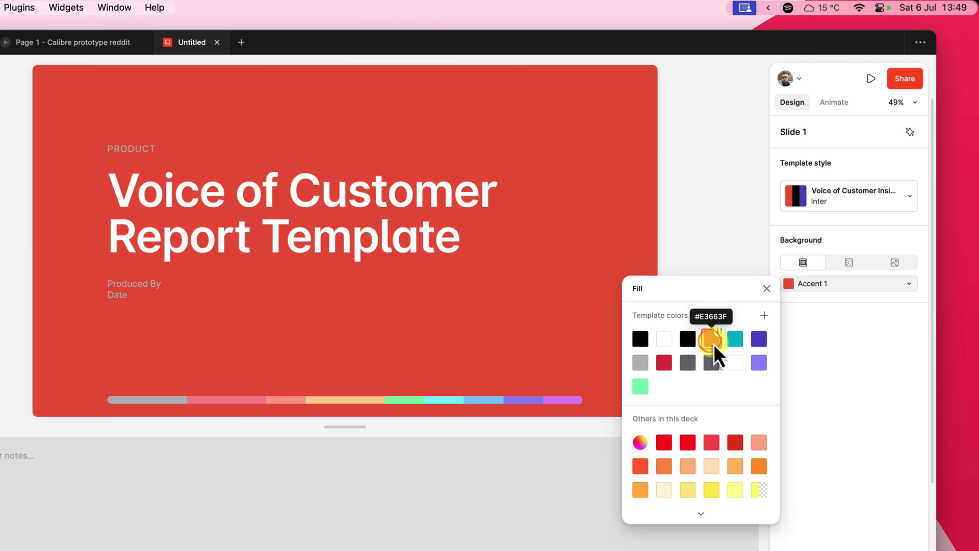
{"action": "left_click", "coordinate": [759, 362]}
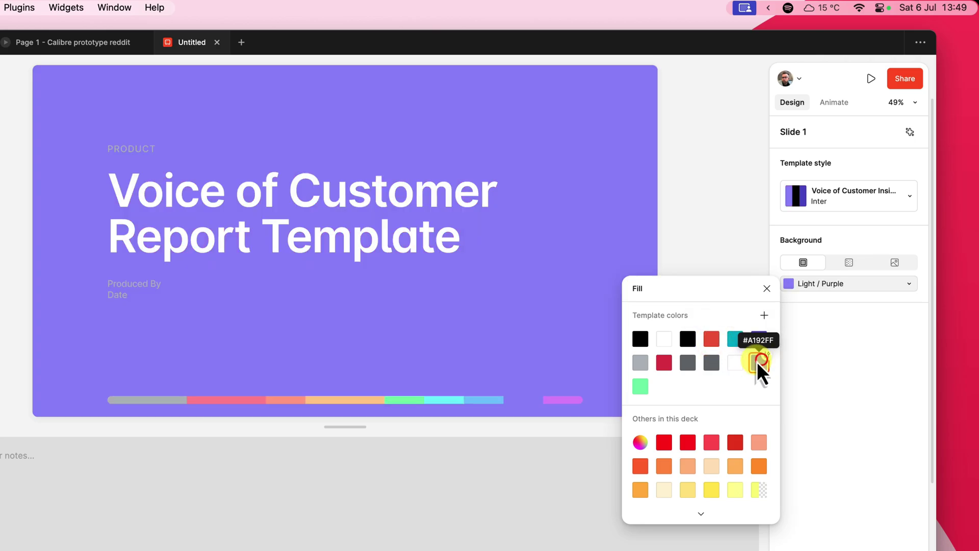
{"action": "left_click", "coordinate": [689, 366]}
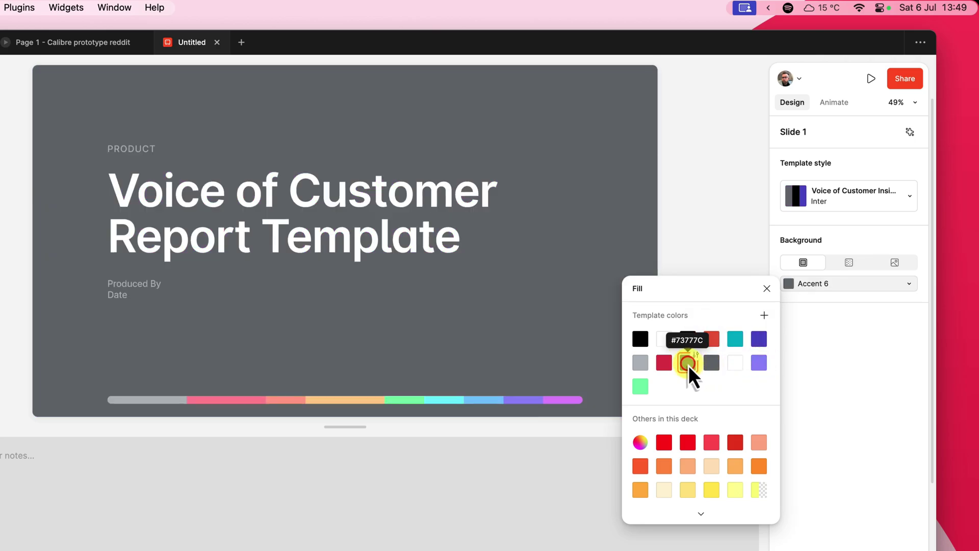
{"action": "left_click", "coordinate": [645, 387]}
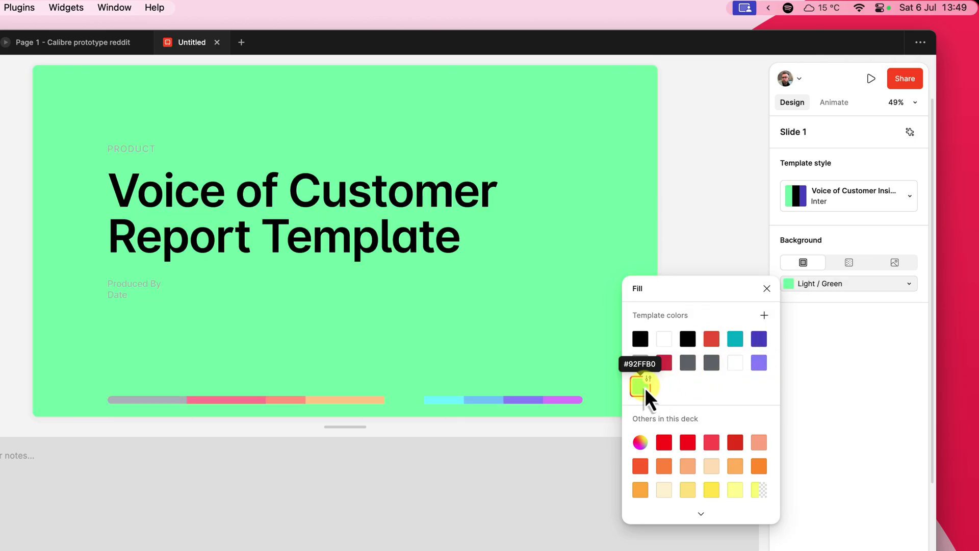
Step: Pick a custom pale mint (E9FFEF) background in the colour picker and close it
{"action": "left_click", "coordinate": [642, 444]}
{"action": "mouse_move", "coordinate": [704, 350]}
{"action": "left_mouse_down"}
{"action": "mouse_move", "coordinate": [731, 356]}
{"action": "mouse_move", "coordinate": [760, 424]}
{"action": "mouse_move", "coordinate": [755, 442]}
{"action": "mouse_move", "coordinate": [658, 452]}
{"action": "mouse_move", "coordinate": [636, 427]}
{"action": "mouse_move", "coordinate": [629, 336]}
{"action": "mouse_move", "coordinate": [714, 238]}
{"action": "left_mouse_up"}
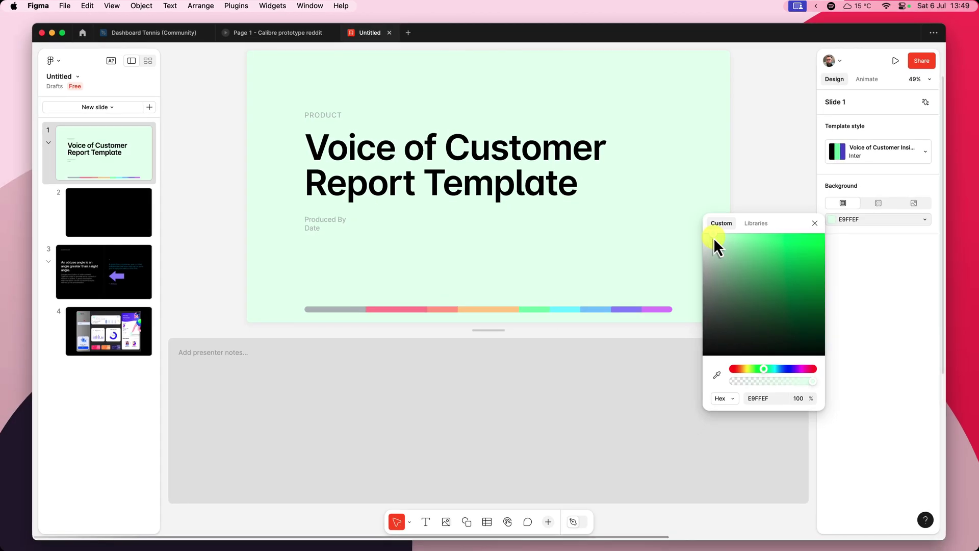
{"action": "left_click", "coordinate": [814, 223]}
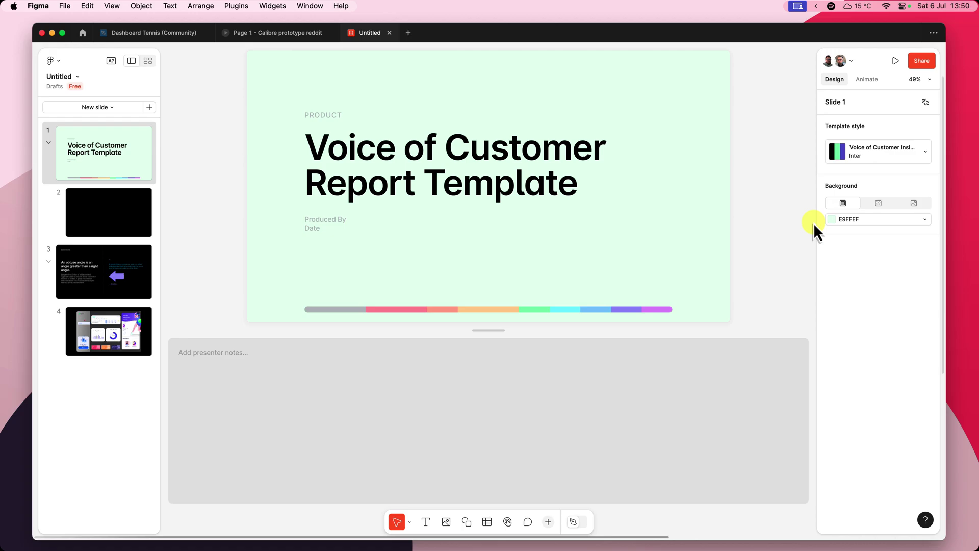
Step: Select all the words of slide 1's 'Voice of Customer Report Template' title
{"action": "left_click", "coordinate": [570, 171]}
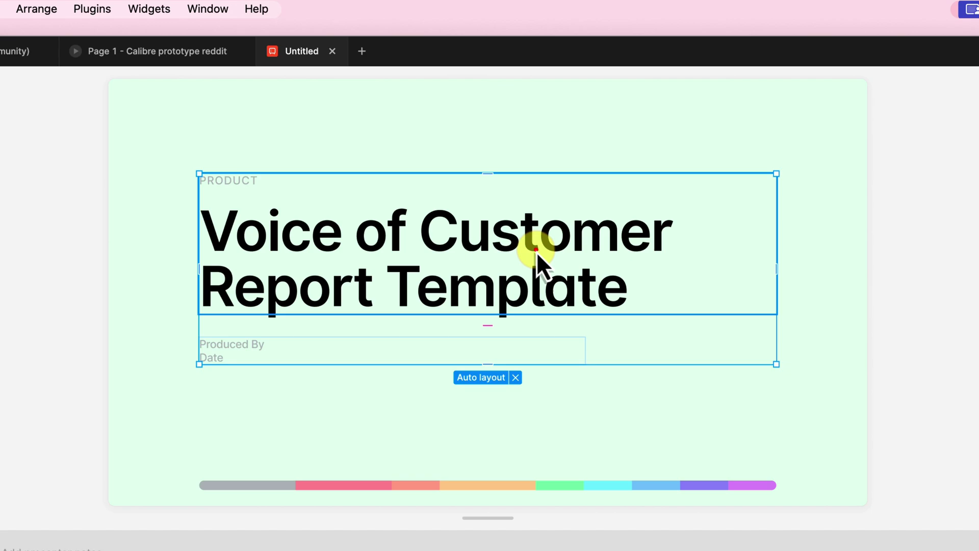
{"action": "left_click", "coordinate": [537, 252]}
{"action": "double_click", "coordinate": [537, 252]}
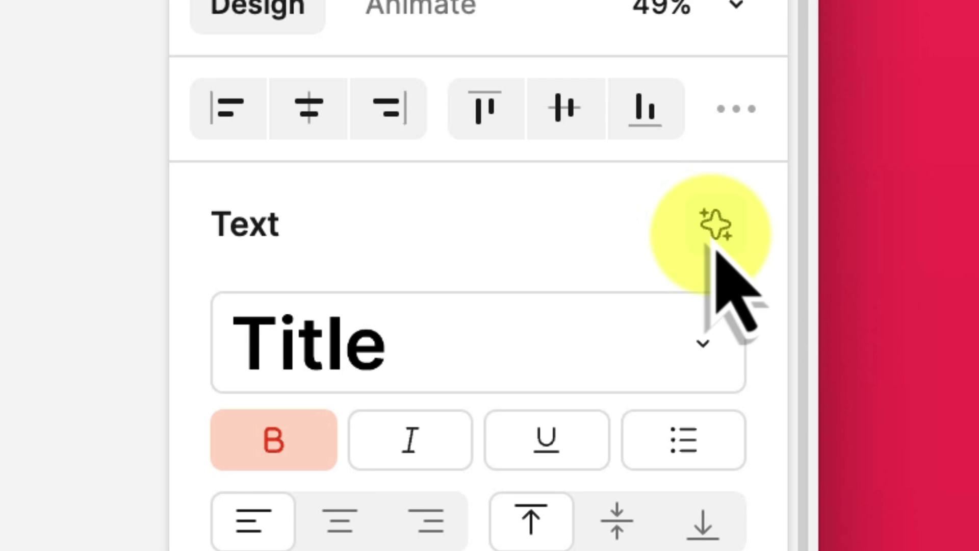
Step: Try executive, casual and professional AI tone rewrites, then reset the title and close the panel
{"action": "left_click", "coordinate": [716, 242]}
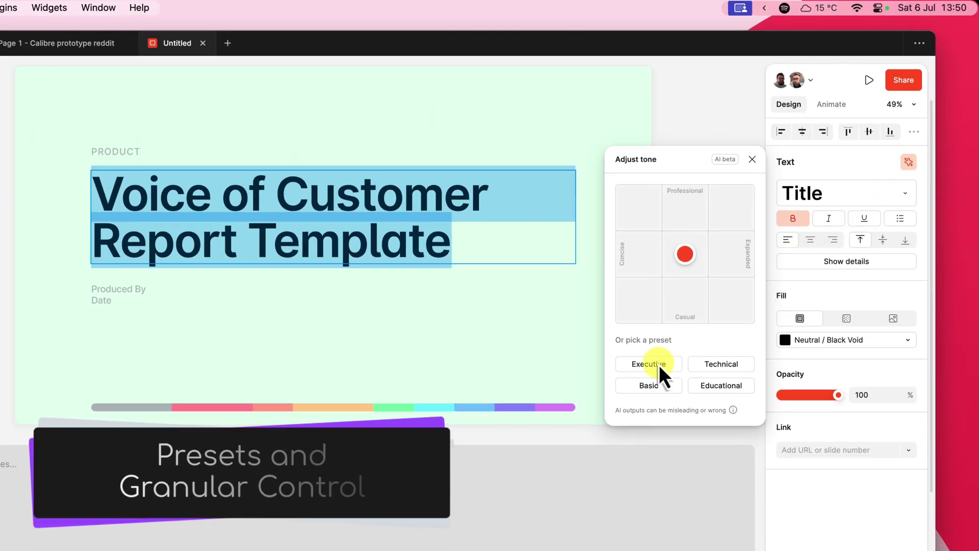
{"action": "left_click", "coordinate": [659, 365]}
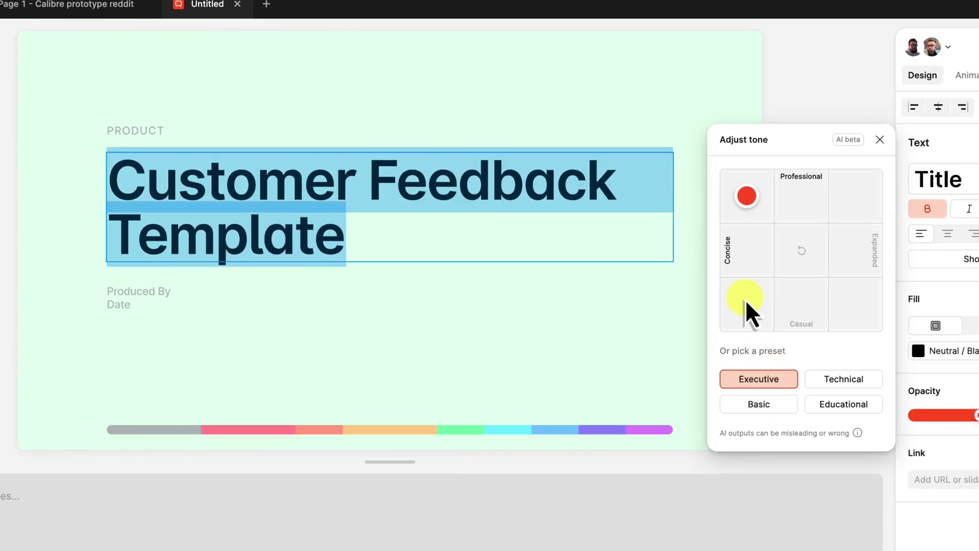
{"action": "left_click", "coordinate": [745, 299]}
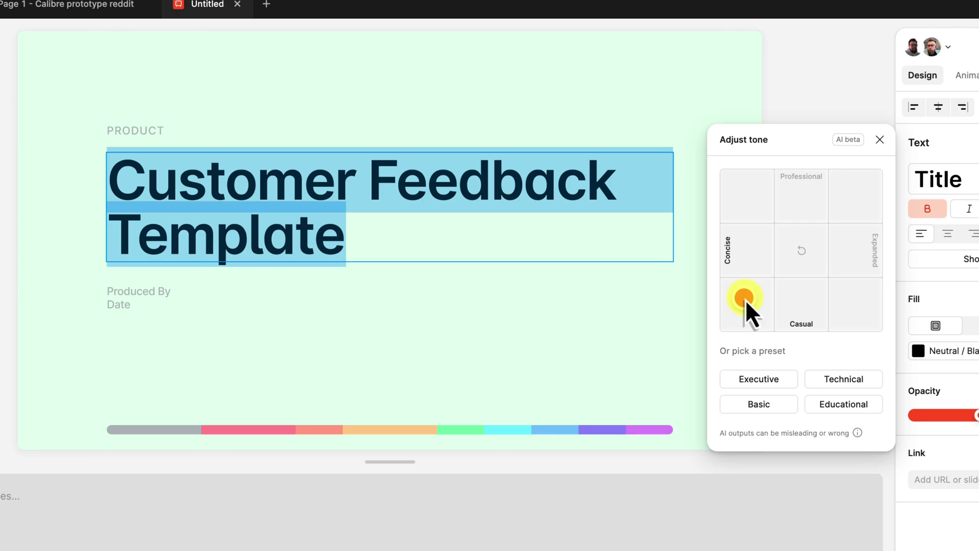
{"action": "left_click", "coordinate": [865, 192]}
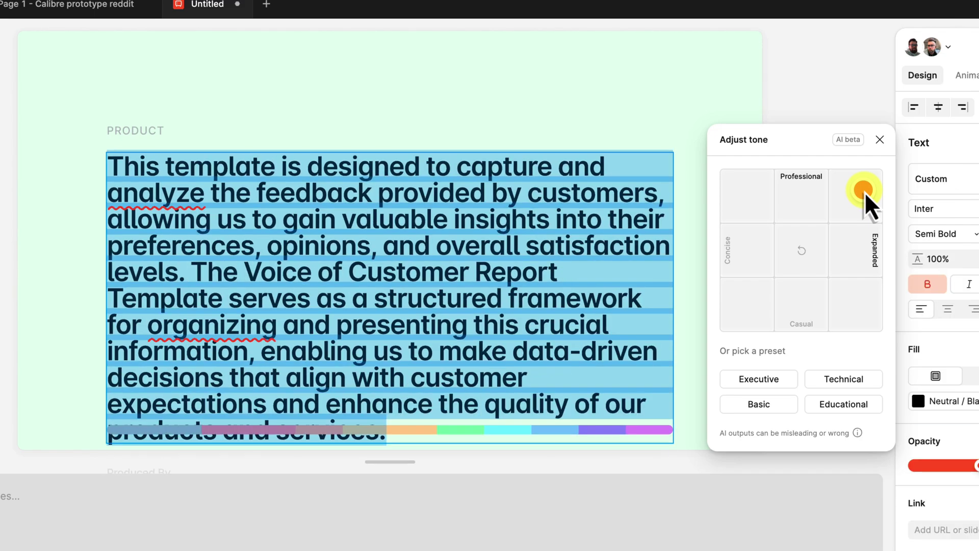
{"action": "left_click", "coordinate": [802, 253]}
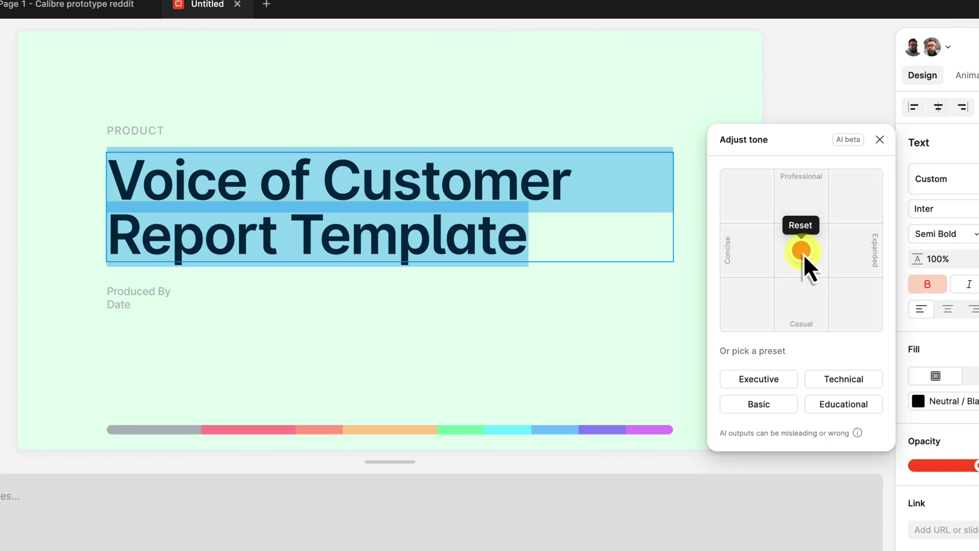
{"action": "left_click", "coordinate": [879, 140]}
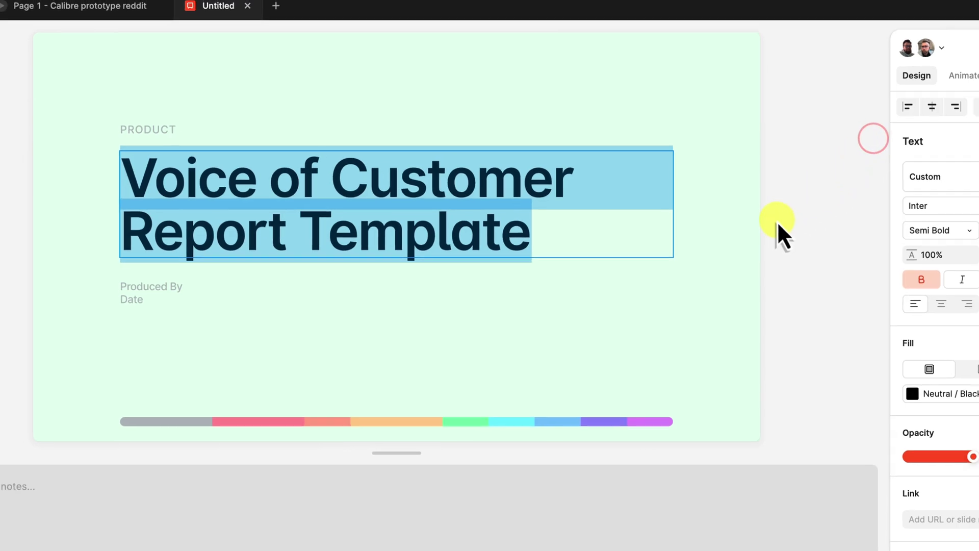
{"action": "key", "text": "Escape"}
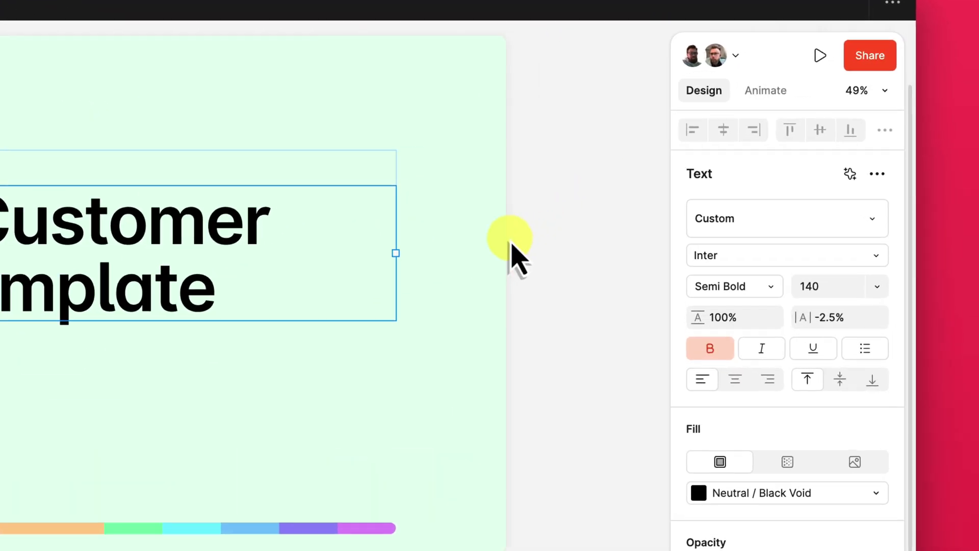
Step: Try a downward Move out transition, then Slide out upward and to the right
{"action": "left_click", "coordinate": [863, 77]}
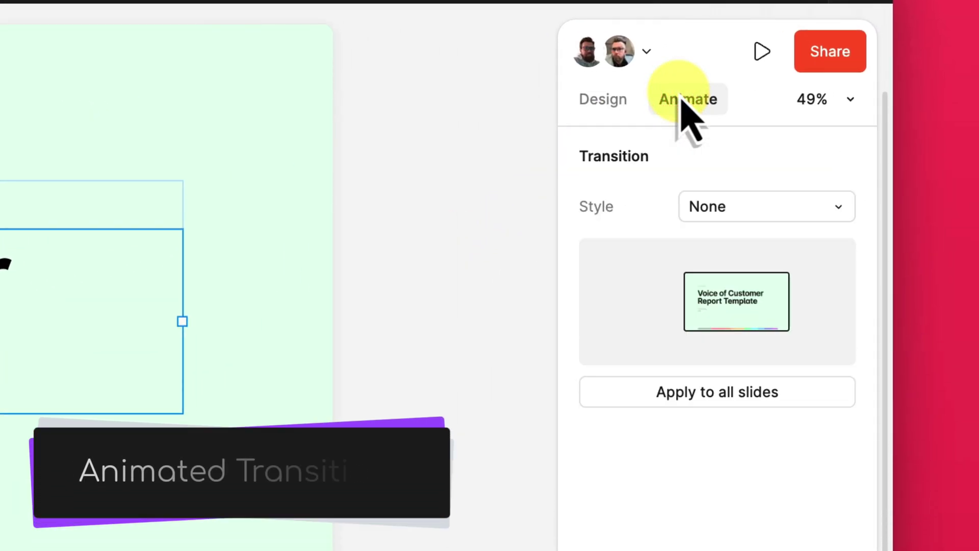
{"action": "left_click", "coordinate": [775, 205]}
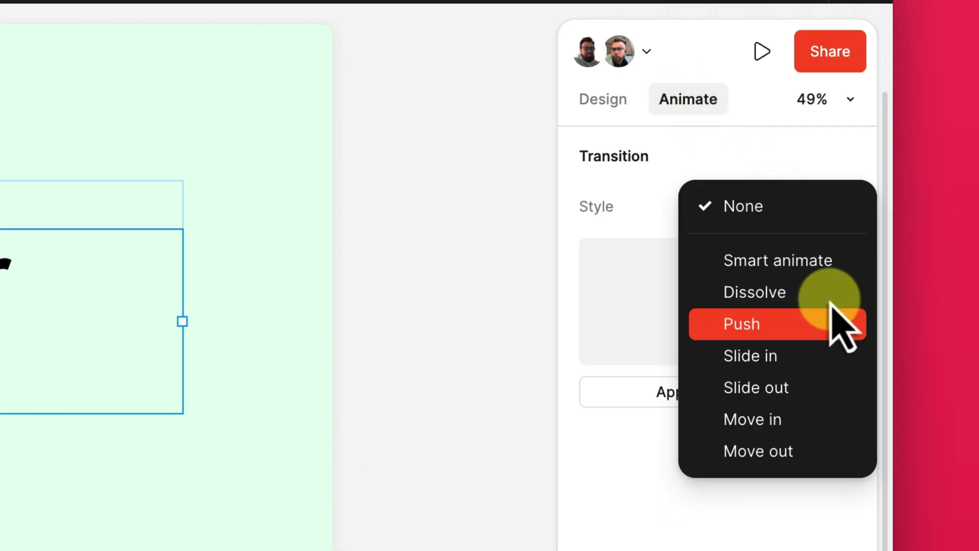
{"action": "left_click", "coordinate": [830, 455]}
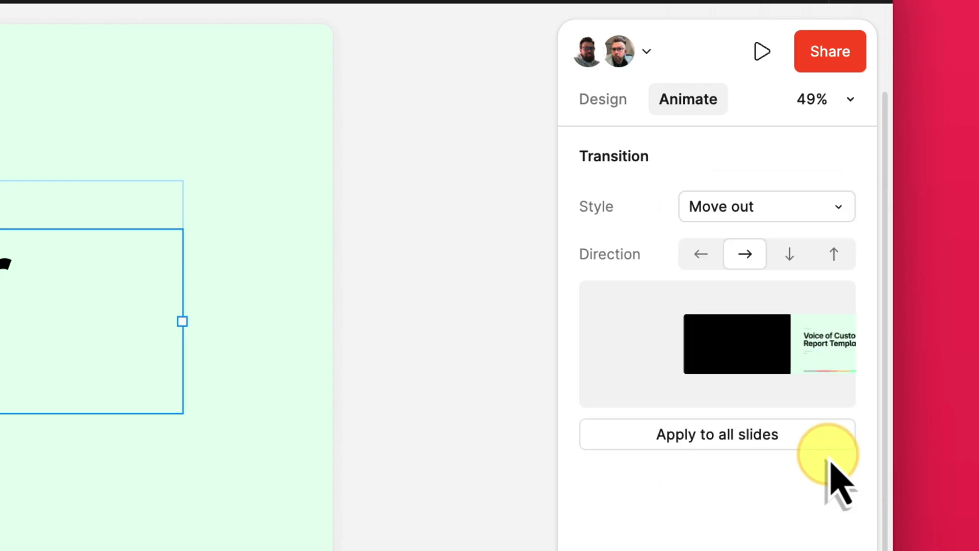
{"action": "left_click", "coordinate": [791, 258]}
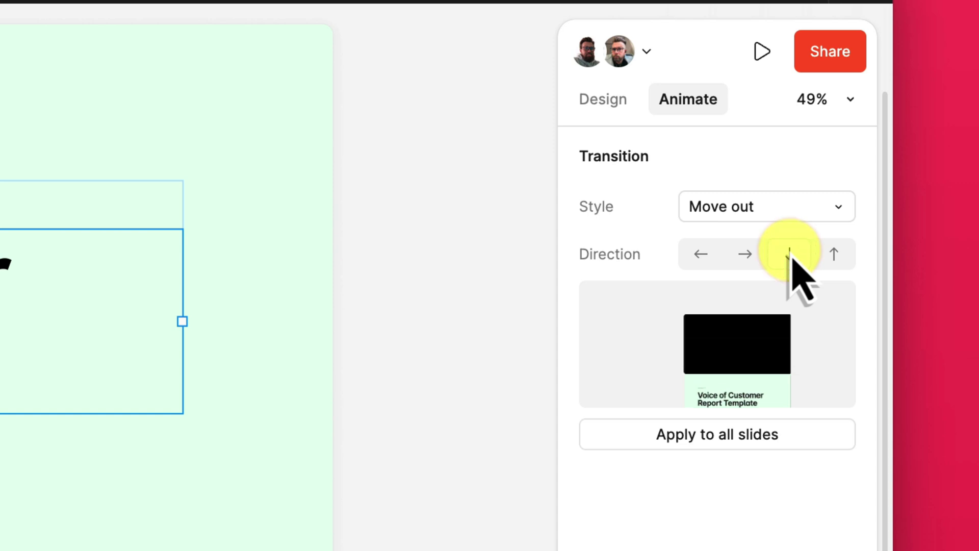
{"action": "left_click", "coordinate": [834, 204]}
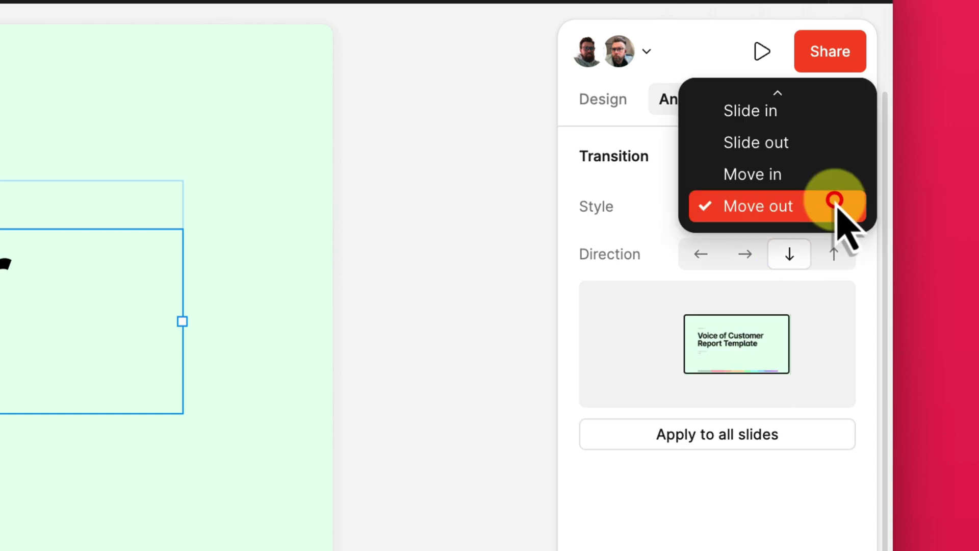
{"action": "left_click", "coordinate": [782, 143]}
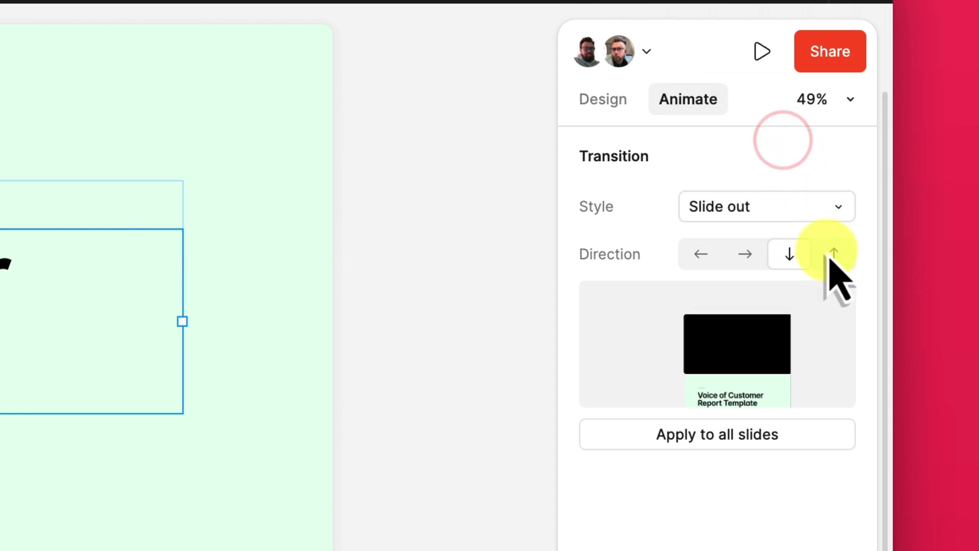
{"action": "left_click", "coordinate": [833, 254]}
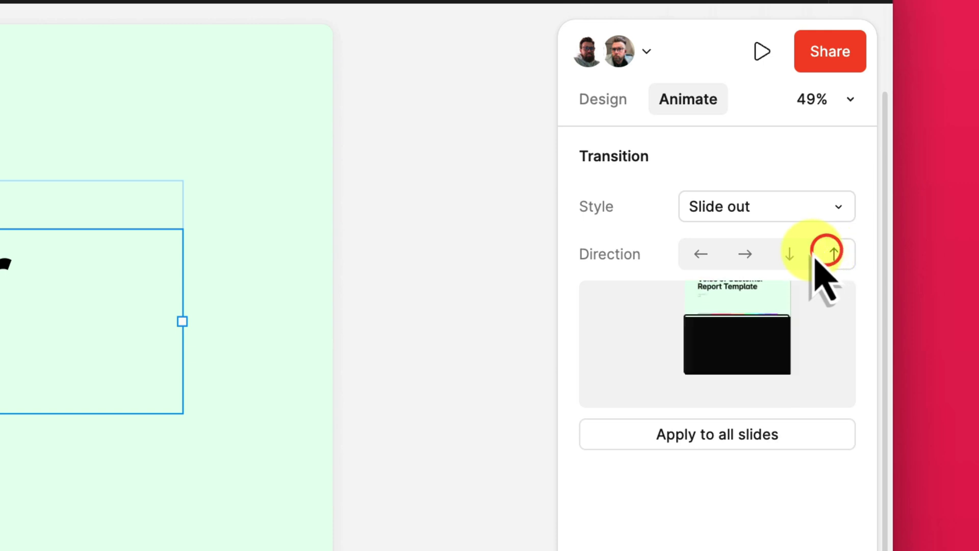
{"action": "left_click", "coordinate": [742, 255]}
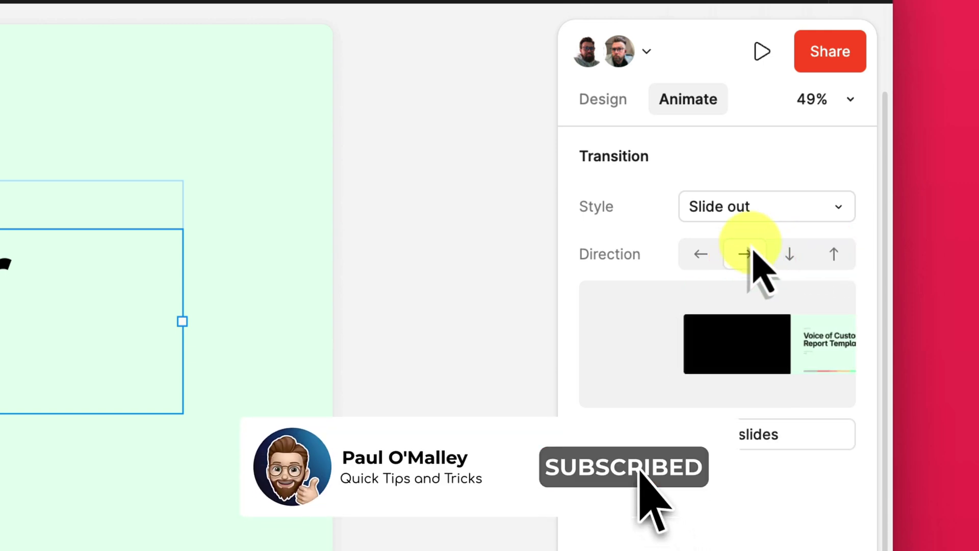
Step: Set a downward Push transition and apply it to all slides
{"action": "left_click", "coordinate": [802, 200]}
{"action": "scroll", "coordinate": [761, 220], "scroll_direction": "up", "scroll_amount": 3}
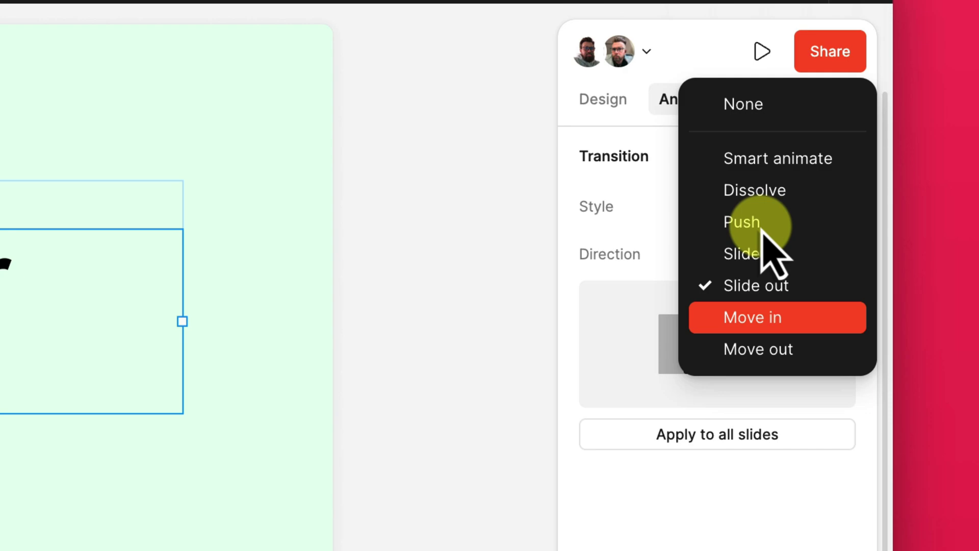
{"action": "left_click", "coordinate": [762, 226]}
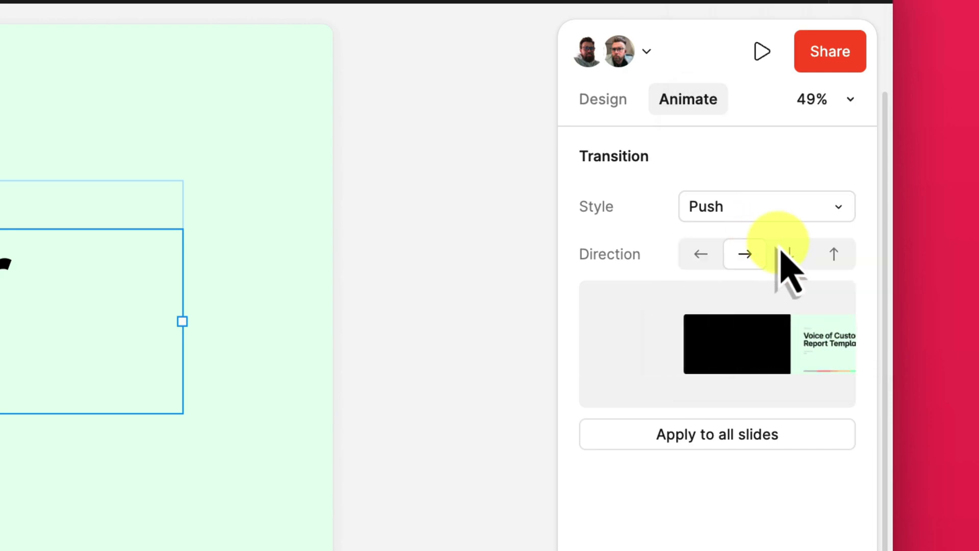
{"action": "left_click", "coordinate": [790, 256]}
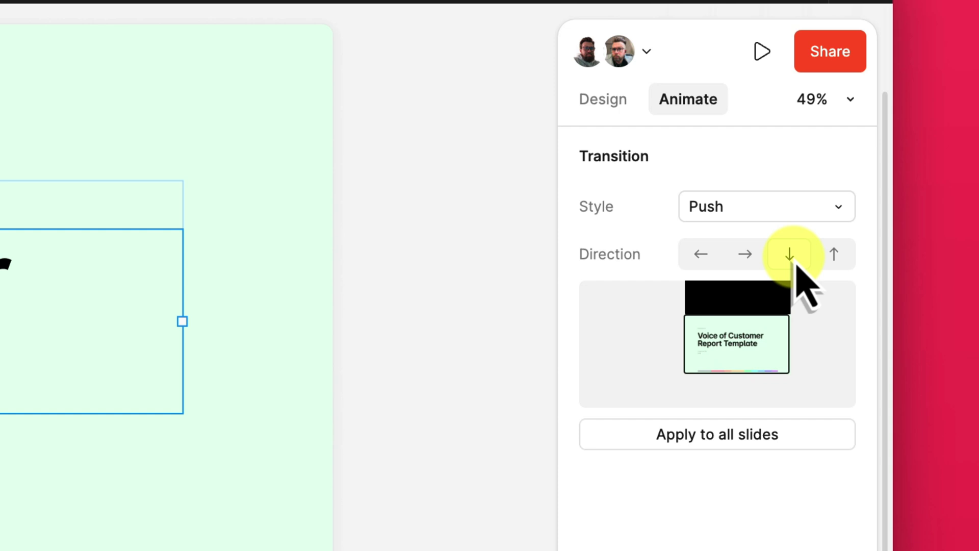
{"action": "left_click", "coordinate": [735, 436]}
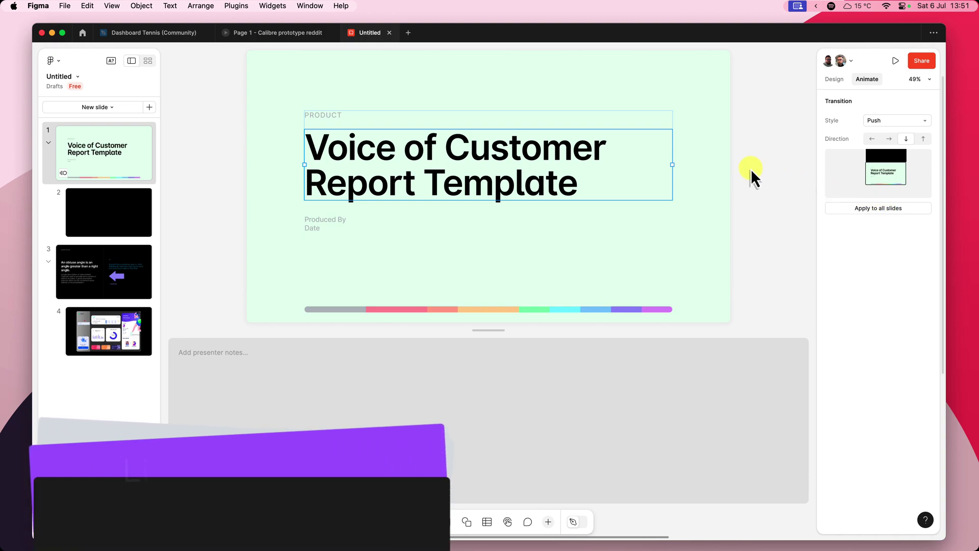
Step: Add slide 2 with a live 'Slides is Cool?' poll offering Yes and No
{"action": "left_click", "coordinate": [149, 108]}
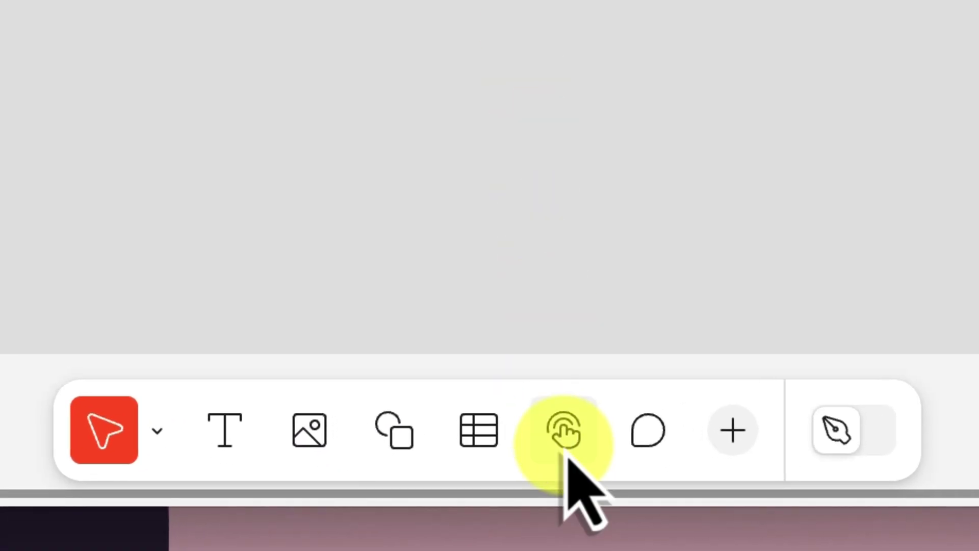
{"action": "left_click", "coordinate": [566, 453]}
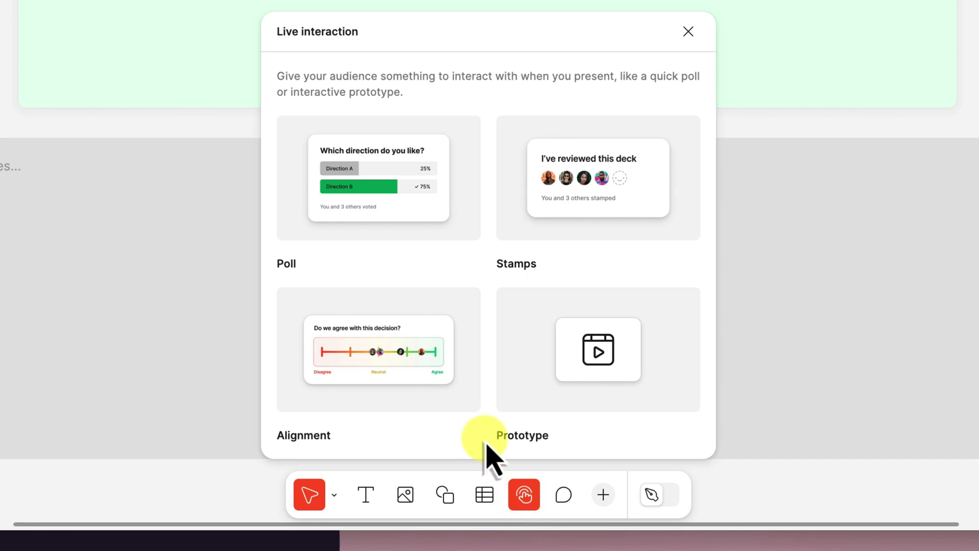
{"action": "left_click", "coordinate": [395, 228]}
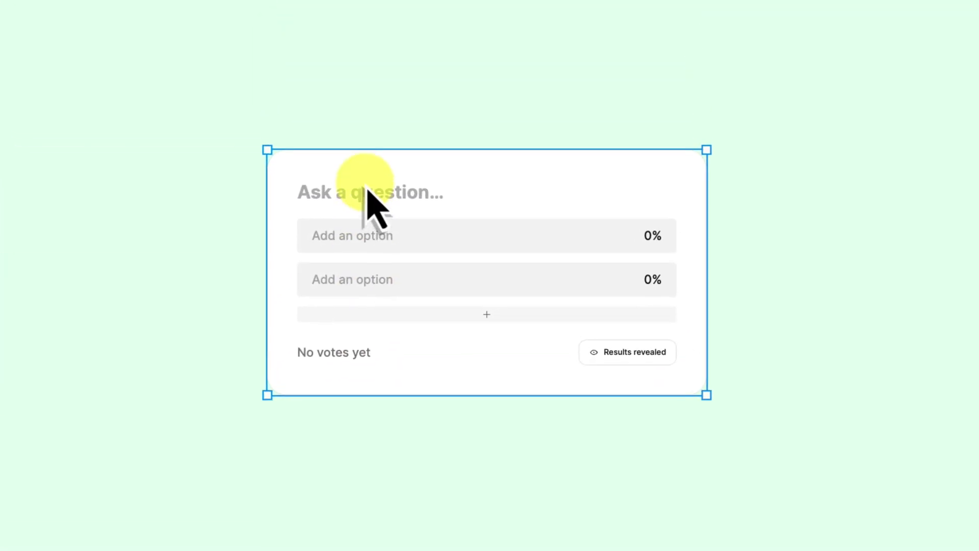
{"action": "left_click", "coordinate": [364, 184]}
{"action": "type", "text": "Sli"}
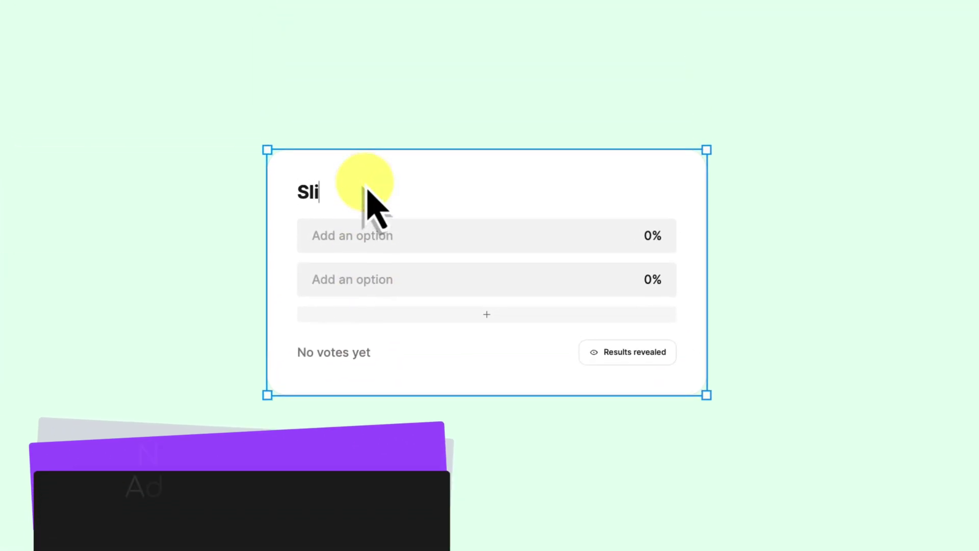
{"action": "type", "text": "des is C"}
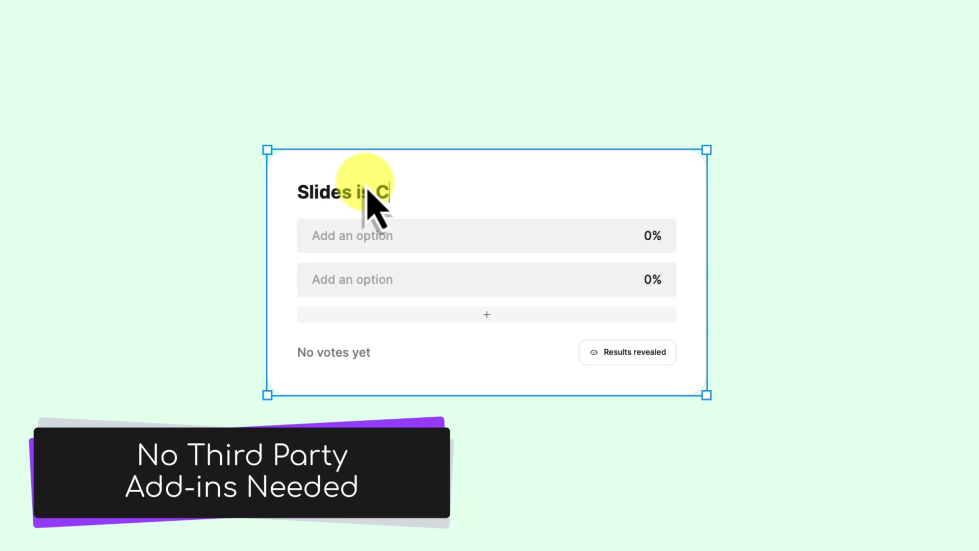
{"action": "type", "text": "ool?"}
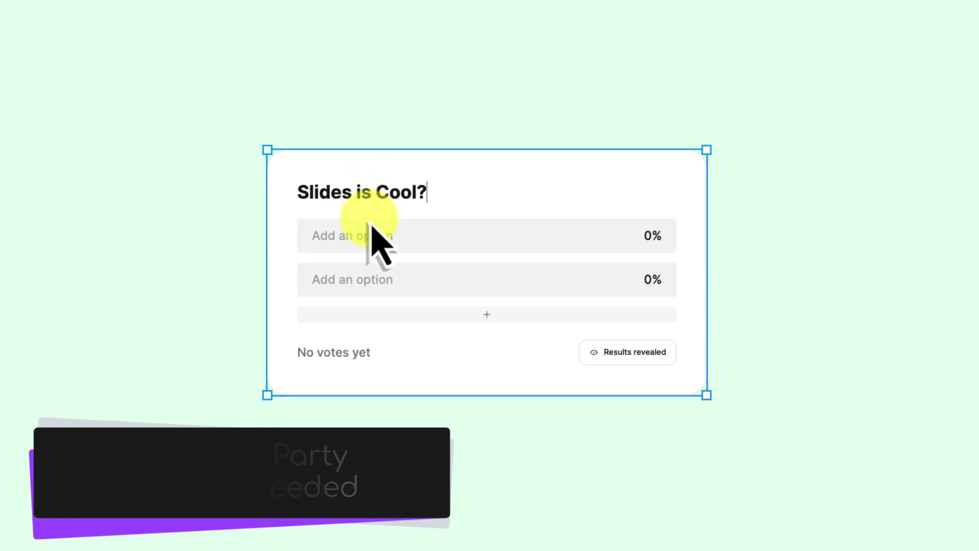
{"action": "left_click", "coordinate": [371, 236]}
{"action": "type", "text": "Yes"}
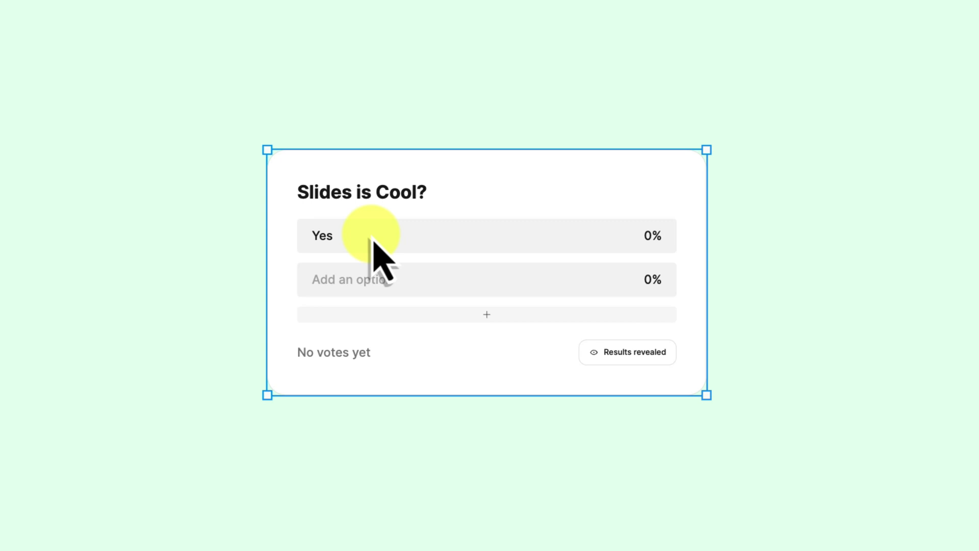
{"action": "left_click", "coordinate": [346, 283]}
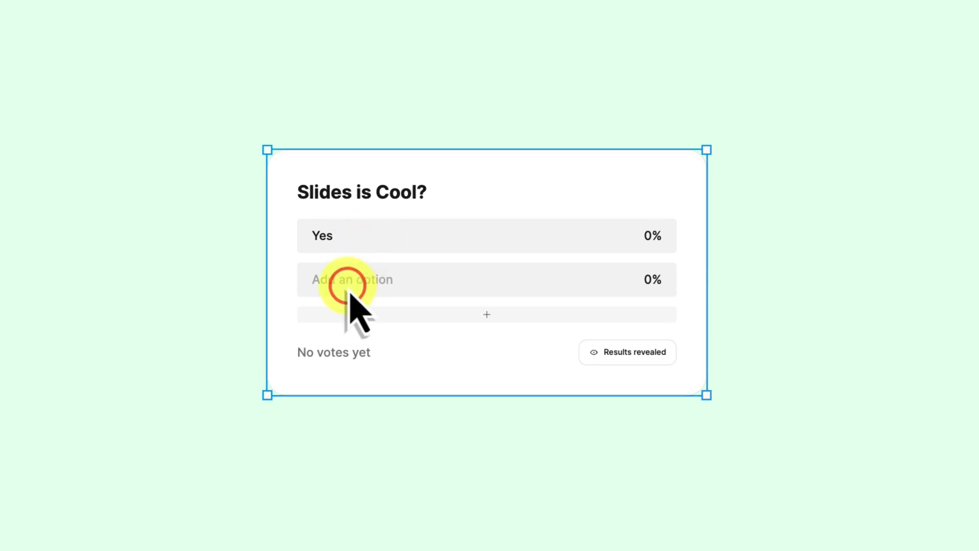
{"action": "type", "text": "No"}
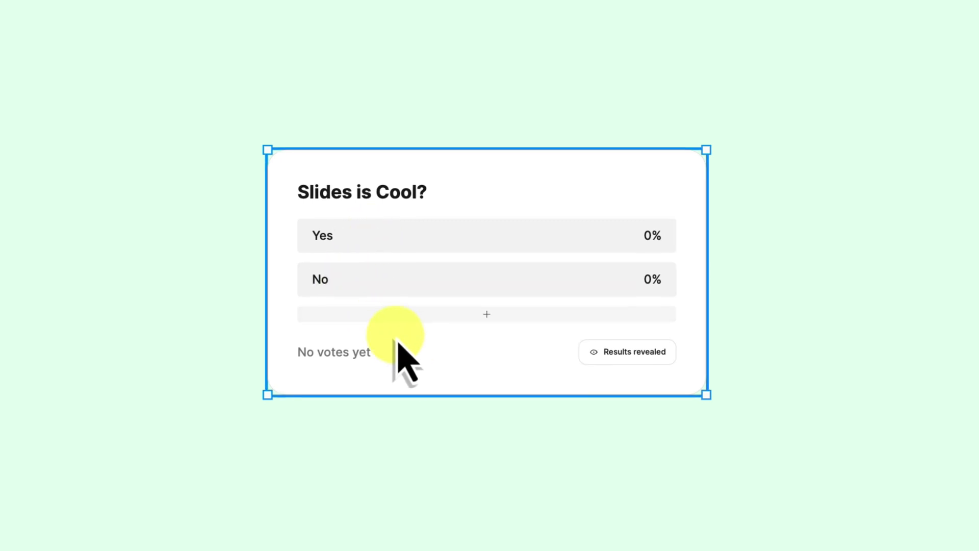
{"action": "left_click", "coordinate": [490, 253]}
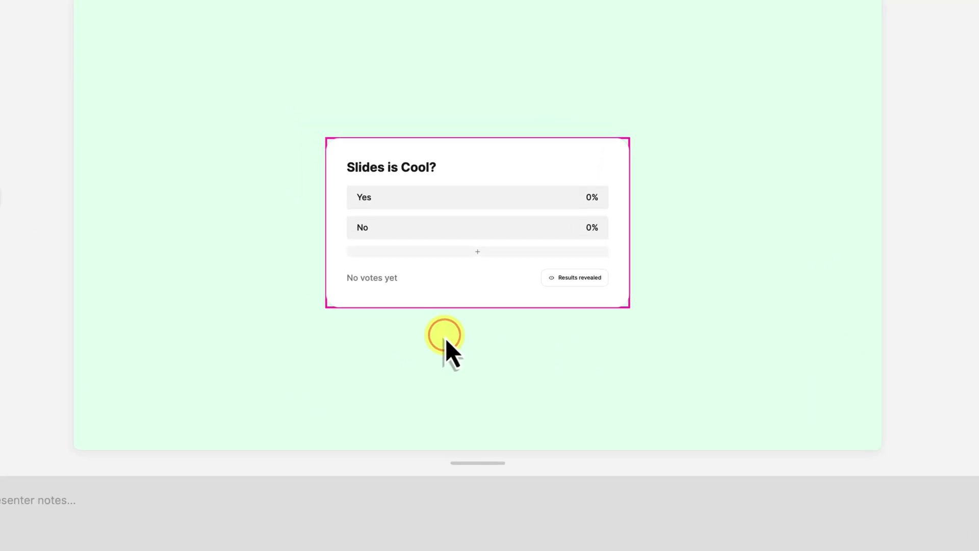
Step: Send a 'Hi There!' cursor chat message to collaborators beside the poll
{"action": "key", "text": "slash"}
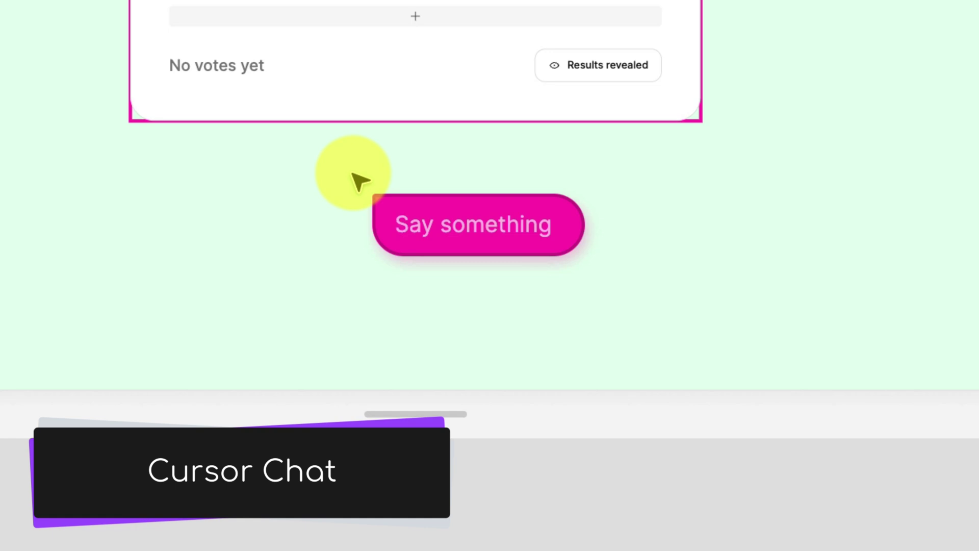
{"action": "type", "text": "Hi "}
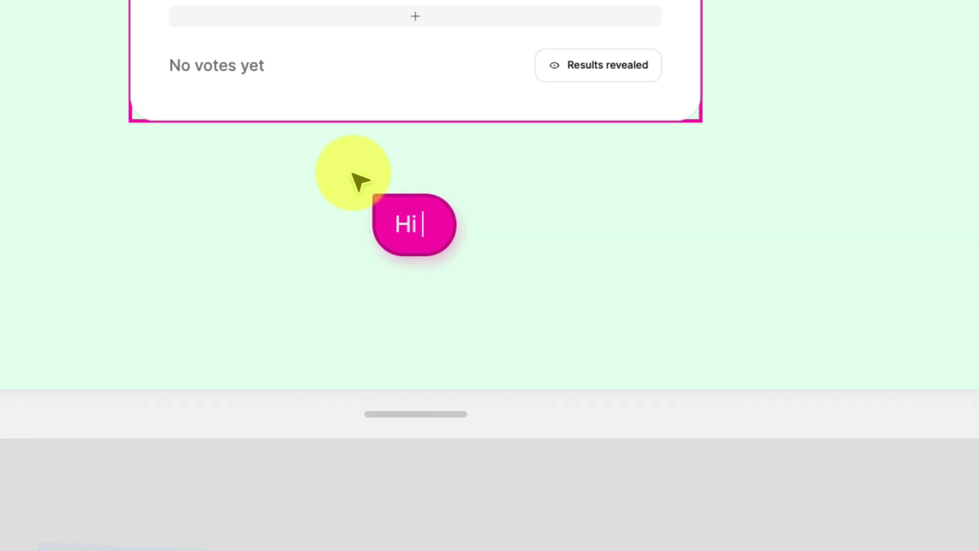
{"action": "type", "text": "There"}
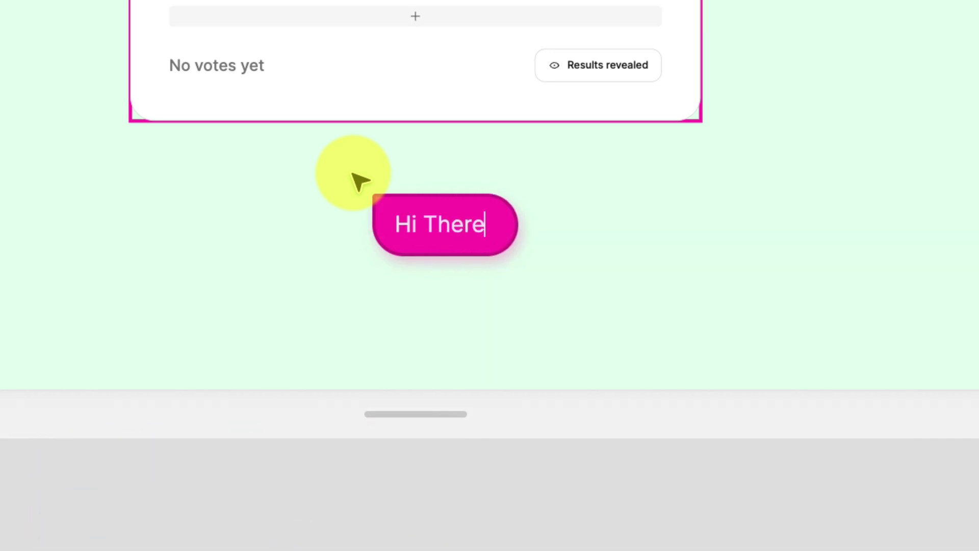
{"action": "type", "text": "!"}
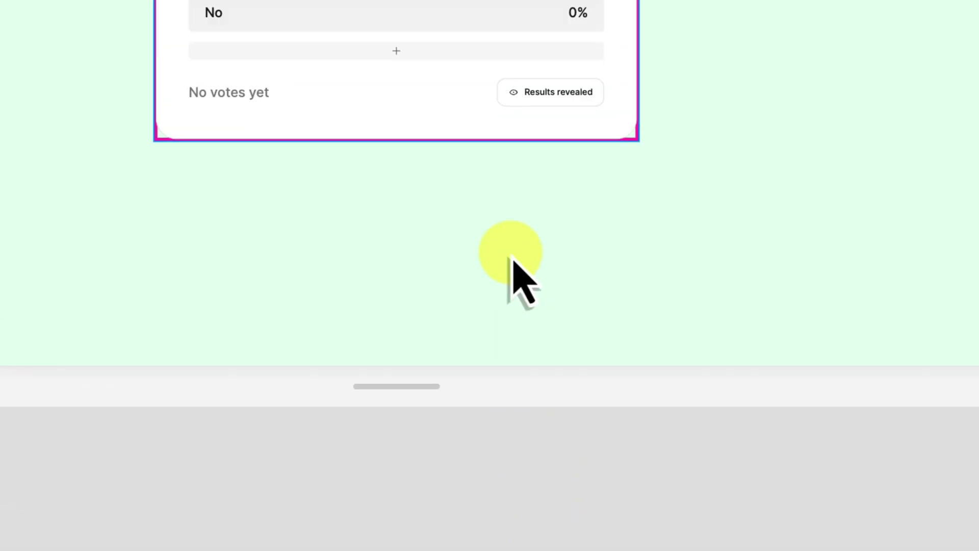
Step: Post 'I think we need more options!' as a comment on the poll card, then close its preview
{"action": "left_click", "coordinate": [475, 208]}
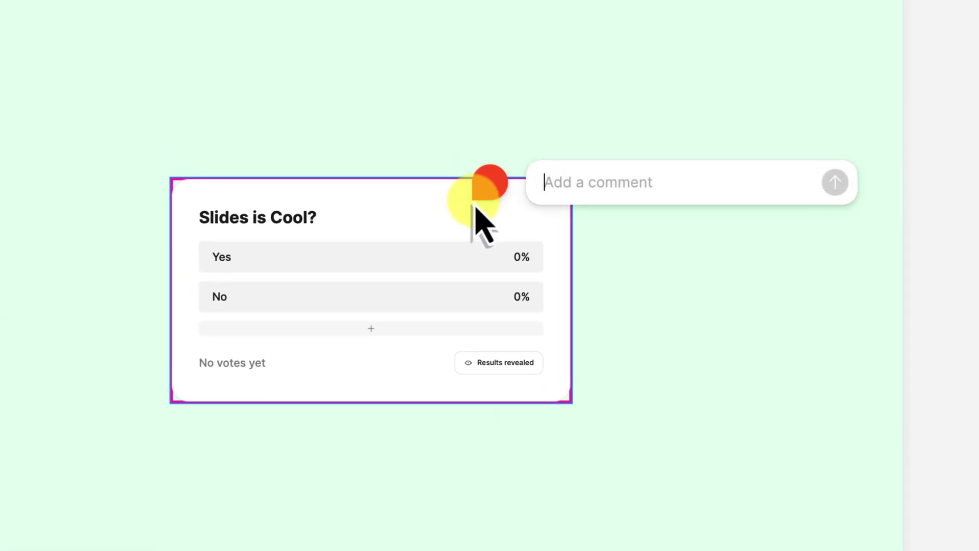
{"action": "type", "text": "I think w"}
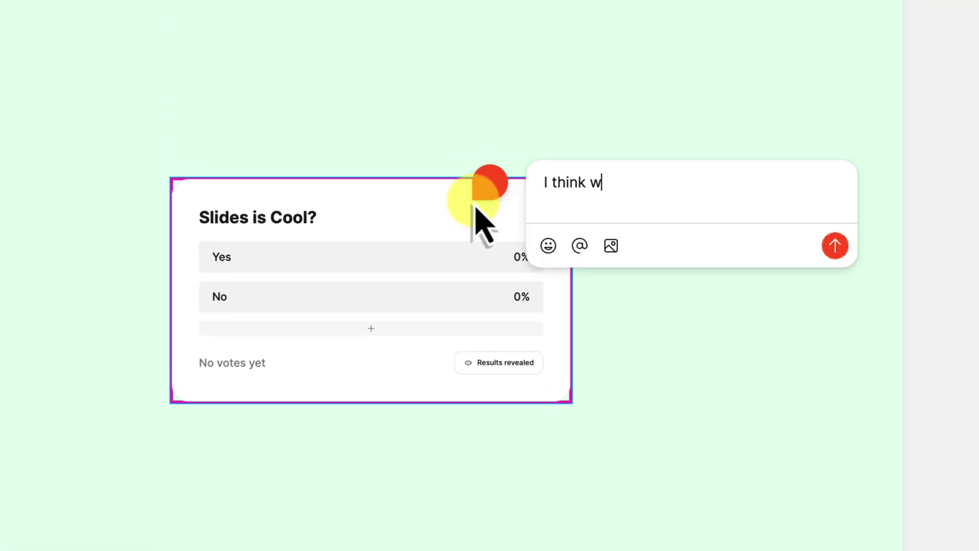
{"action": "type", "text": "e need more "}
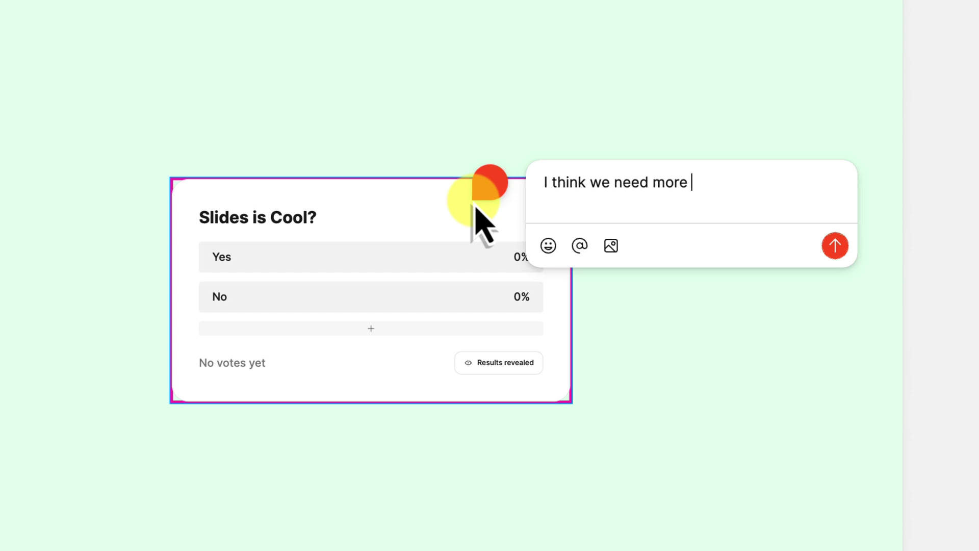
{"action": "type", "text": "options!"}
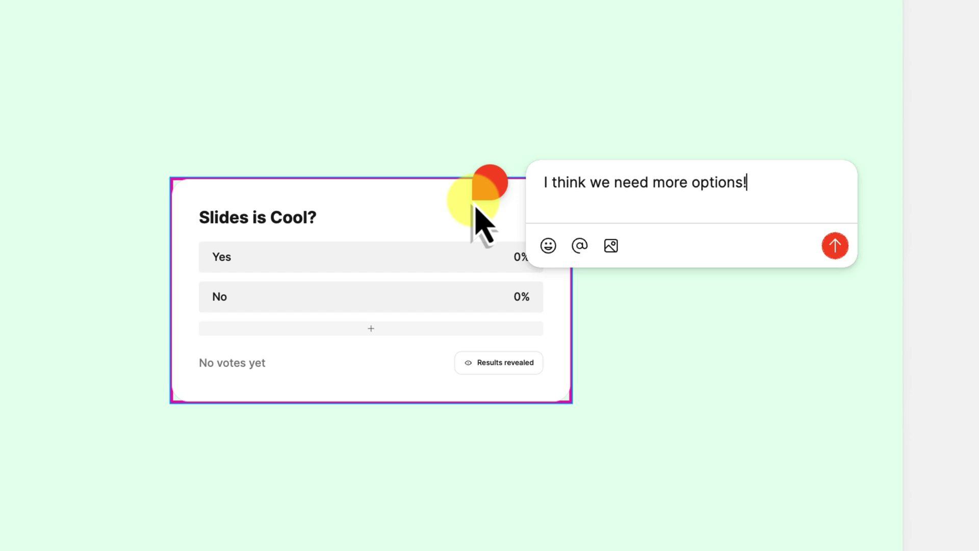
{"action": "left_click", "coordinate": [833, 247]}
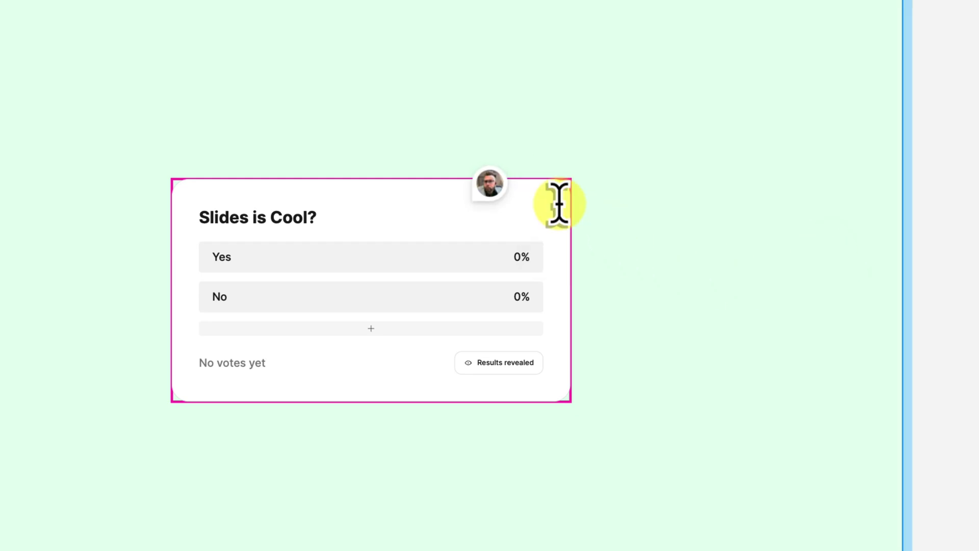
{"action": "mouse_move", "coordinate": [545, 132]}
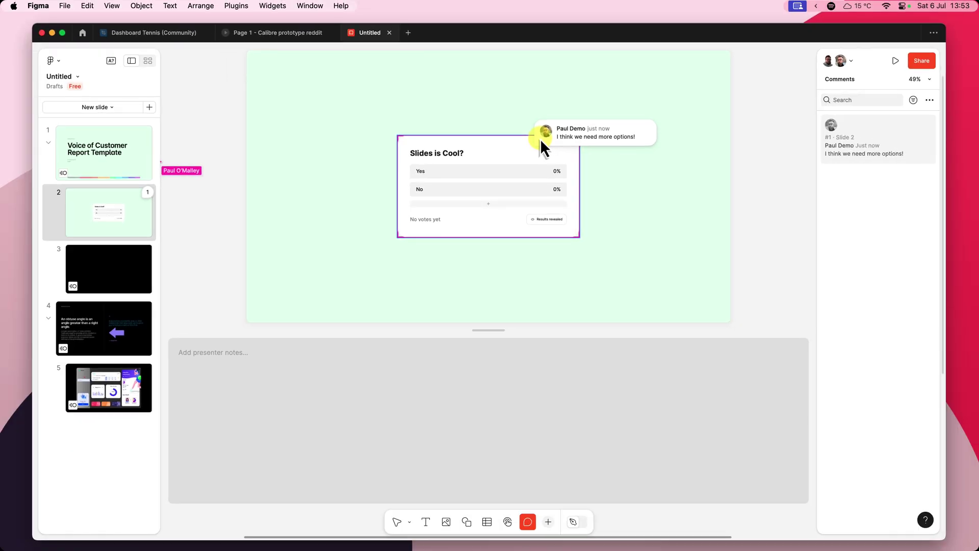
{"action": "left_click", "coordinate": [766, 174]}
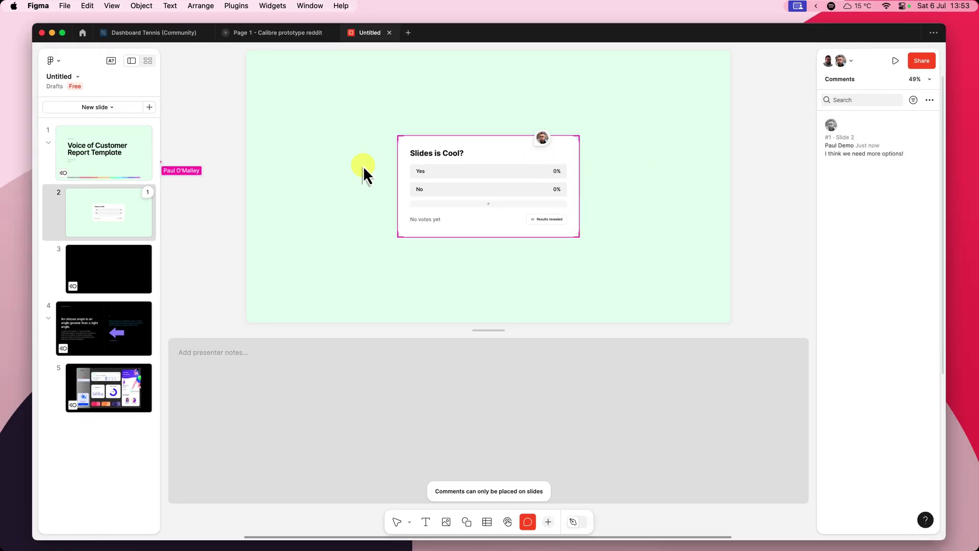
Step: Copy the presentation link from slide 1, then start Present + Notes
{"action": "left_click", "coordinate": [131, 162]}
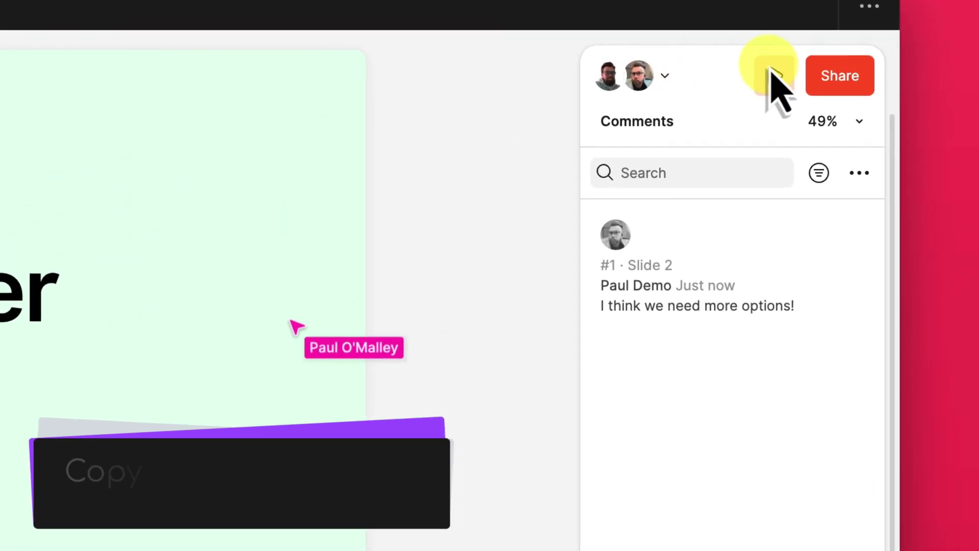
{"action": "left_click", "coordinate": [773, 77]}
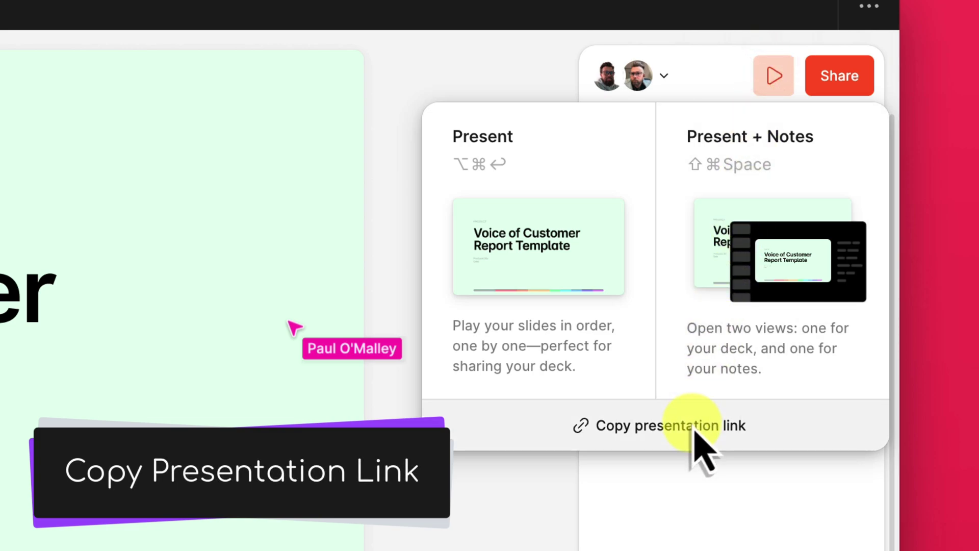
{"action": "left_click", "coordinate": [695, 430]}
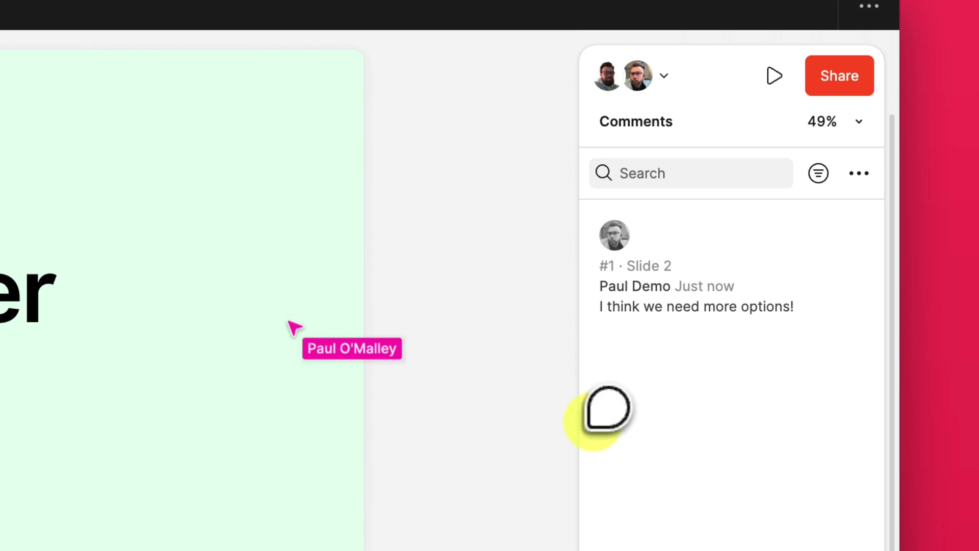
{"action": "left_click", "coordinate": [773, 81]}
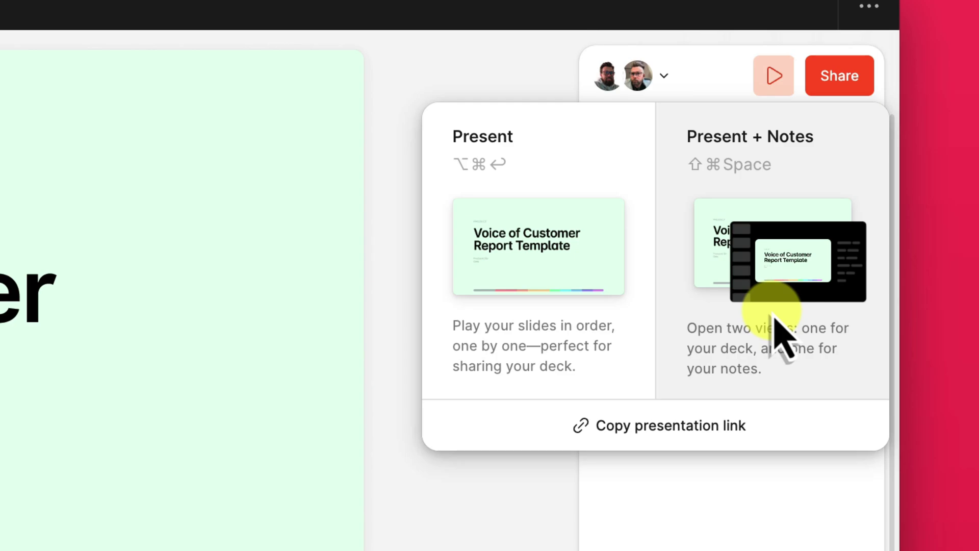
{"action": "left_click", "coordinate": [780, 337]}
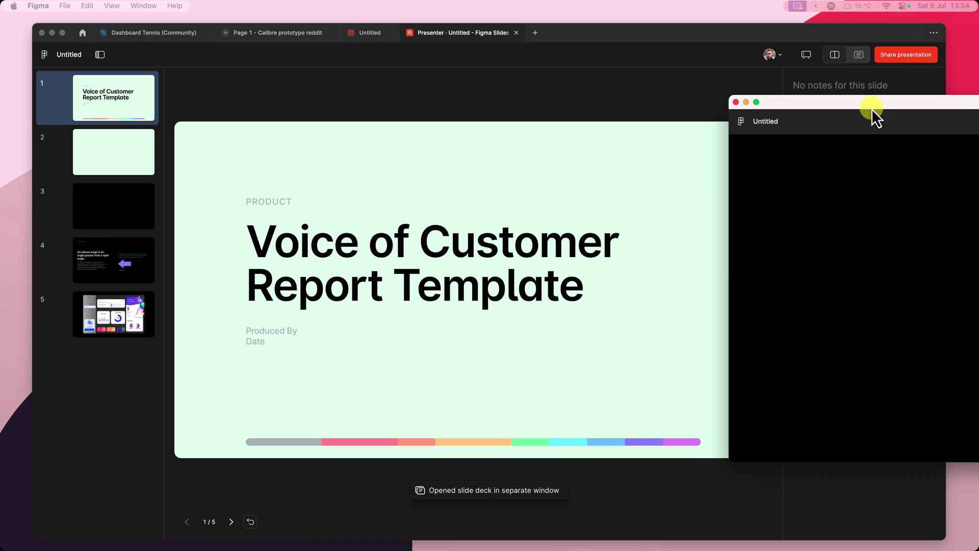
Step: Move the deck window aside and spotlight yourself from the viewers list
{"action": "mouse_move", "coordinate": [876, 115]}
{"action": "left_mouse_down"}
{"action": "mouse_move", "coordinate": [780, 148]}
{"action": "mouse_move", "coordinate": [571, 160]}
{"action": "left_mouse_up"}
{"action": "left_click", "coordinate": [652, 84]}
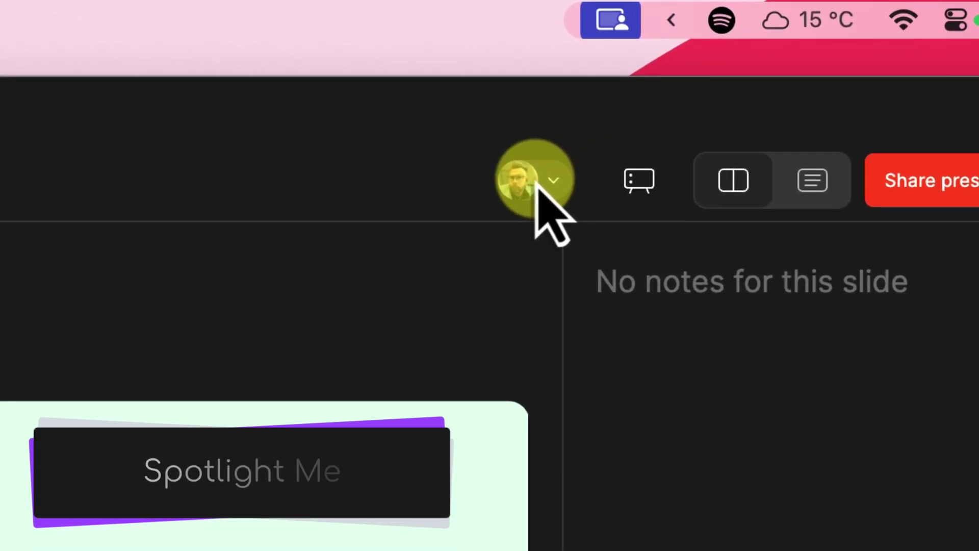
{"action": "left_click", "coordinate": [536, 185]}
{"action": "left_click", "coordinate": [570, 352]}
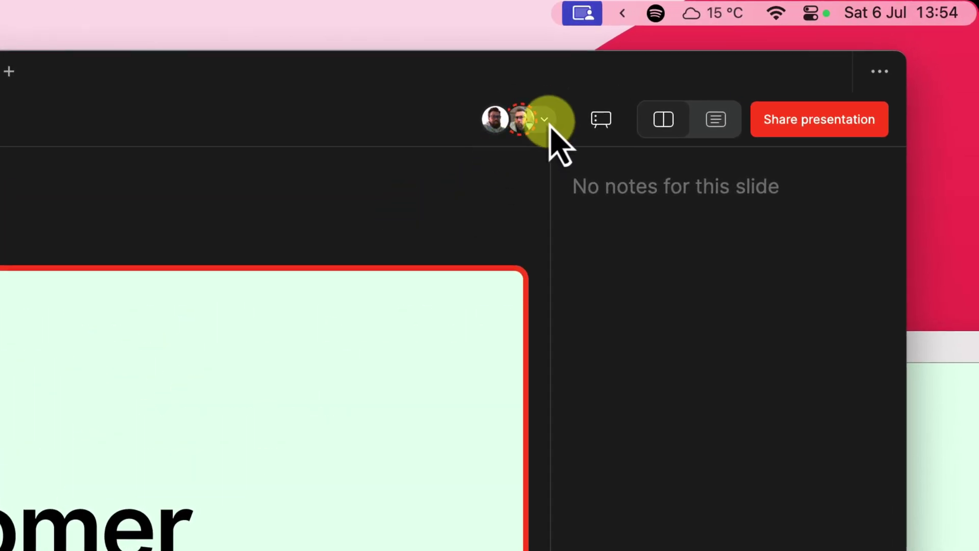
{"action": "left_click", "coordinate": [548, 124]}
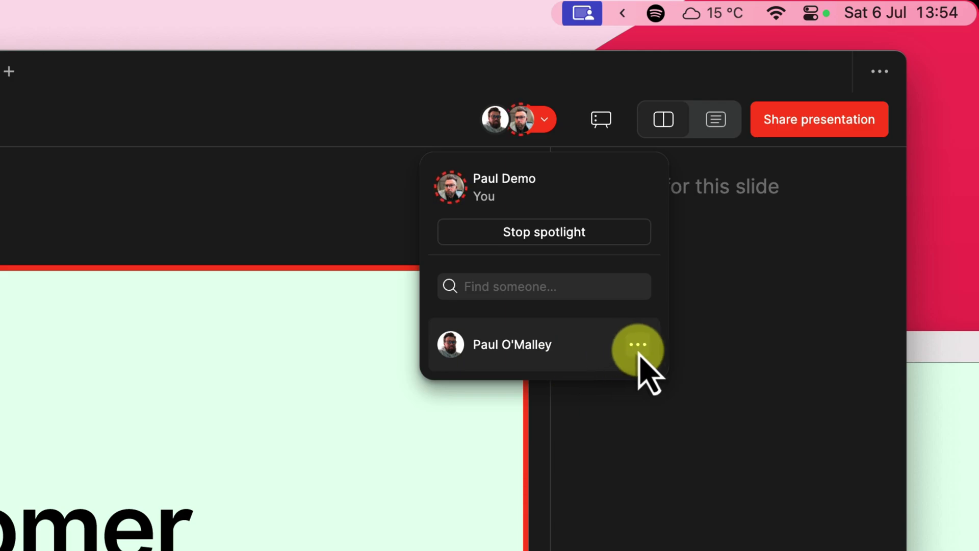
{"action": "left_click", "coordinate": [638, 346]}
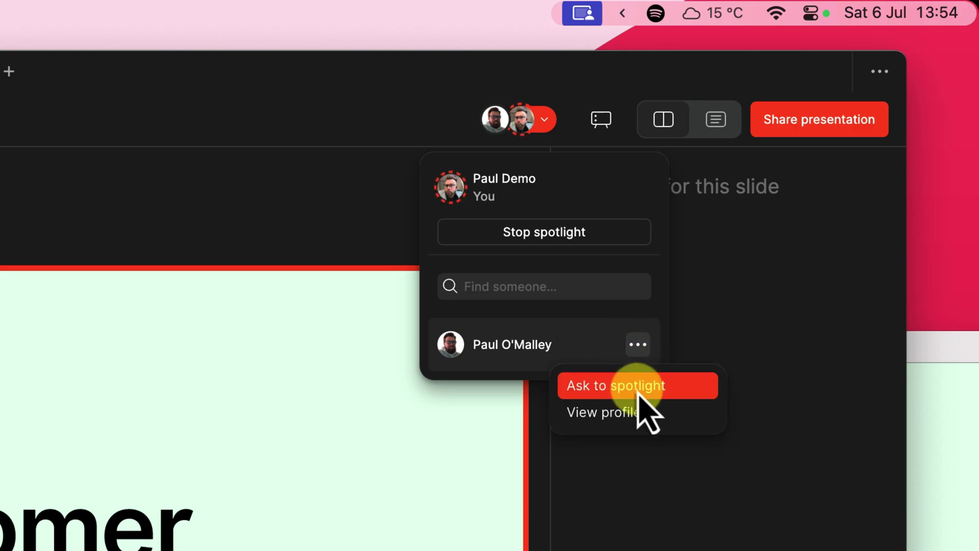
{"action": "left_click", "coordinate": [638, 389]}
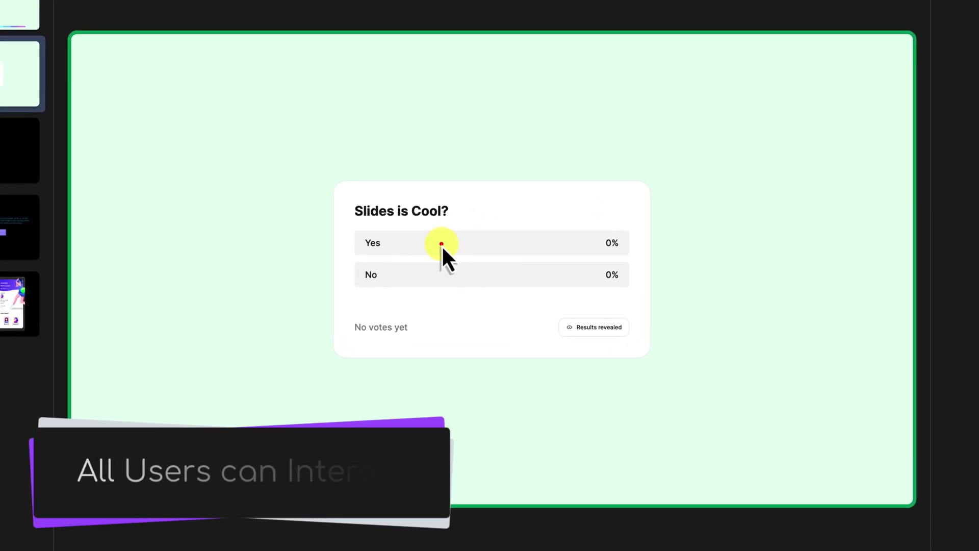
Step: Vote Yes, then No, in the poll and advance to slide 3
{"action": "left_click", "coordinate": [440, 243]}
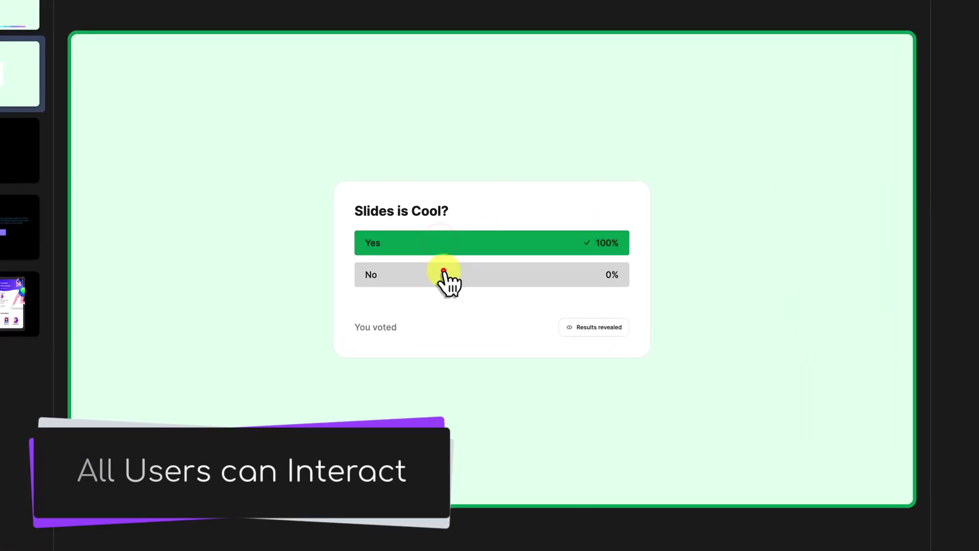
{"action": "left_click", "coordinate": [444, 273]}
{"action": "key", "text": "Right"}
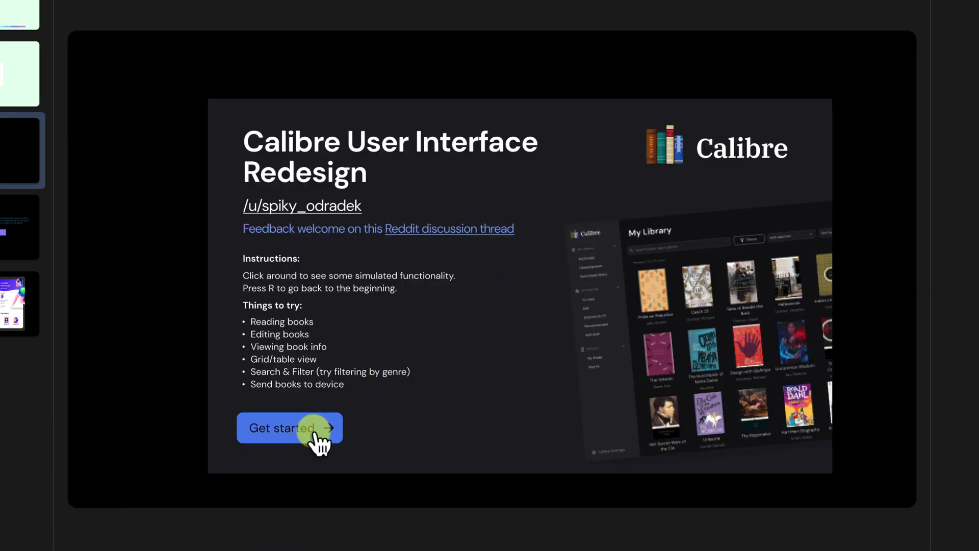
Step: Start the Calibre prototype, switch its library to list view, and end the presentation
{"action": "left_click", "coordinate": [313, 431]}
{"action": "scroll", "coordinate": [591, 256], "scroll_direction": "down", "scroll_amount": 2}
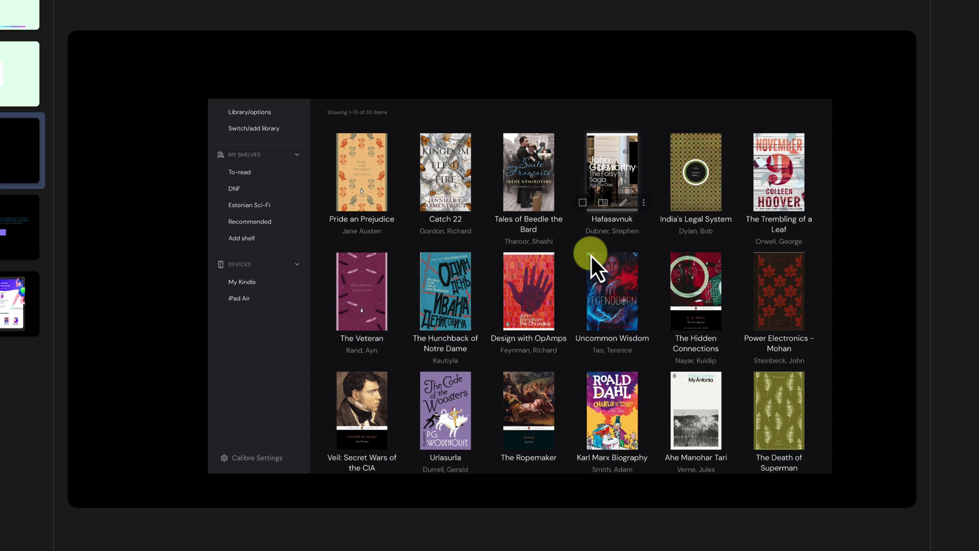
{"action": "scroll", "coordinate": [592, 256], "scroll_direction": "up", "scroll_amount": 2}
{"action": "left_click", "coordinate": [813, 156]}
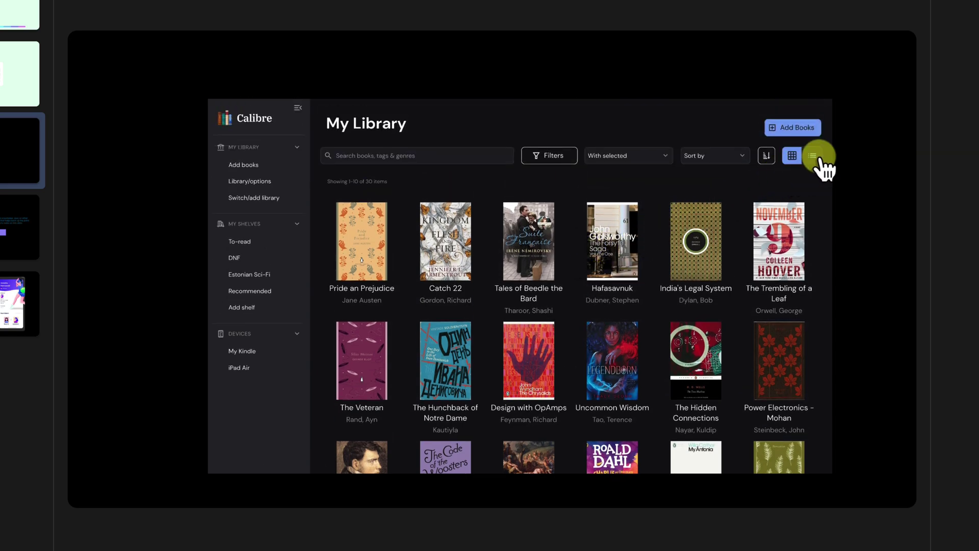
{"action": "scroll", "coordinate": [601, 257], "scroll_direction": "down", "scroll_amount": 1}
{"action": "scroll", "coordinate": [601, 257], "scroll_direction": "down", "scroll_amount": 1}
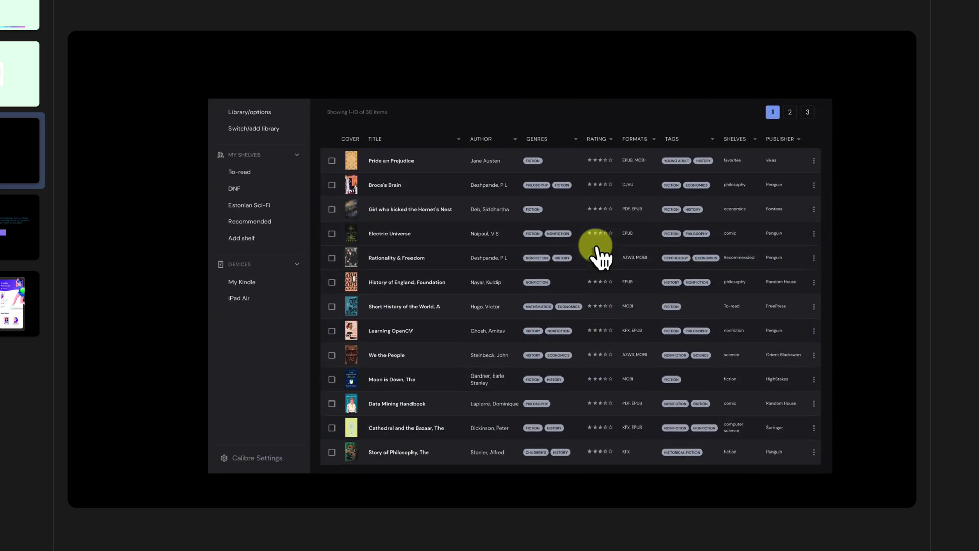
{"action": "scroll", "coordinate": [600, 256], "scroll_direction": "up", "scroll_amount": 3}
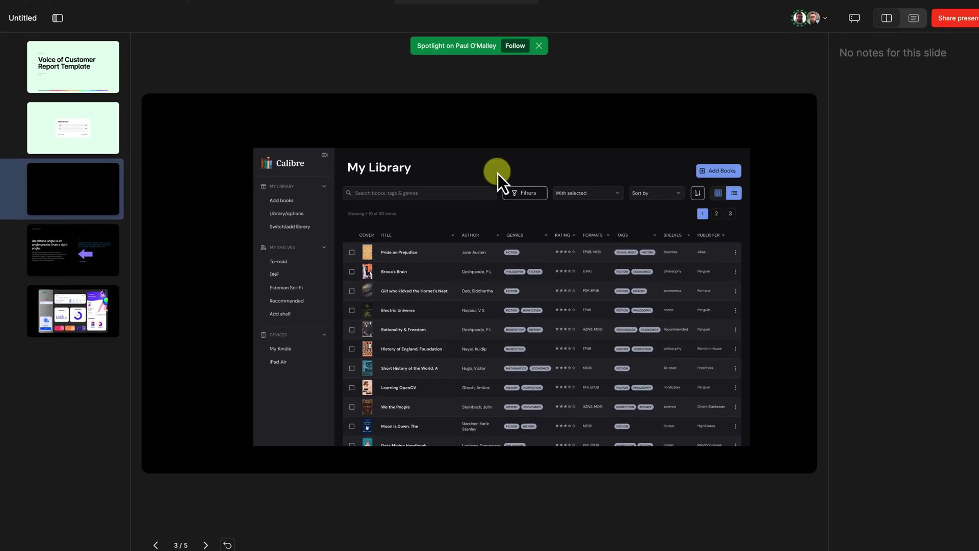
{"action": "left_click", "coordinate": [517, 30]}
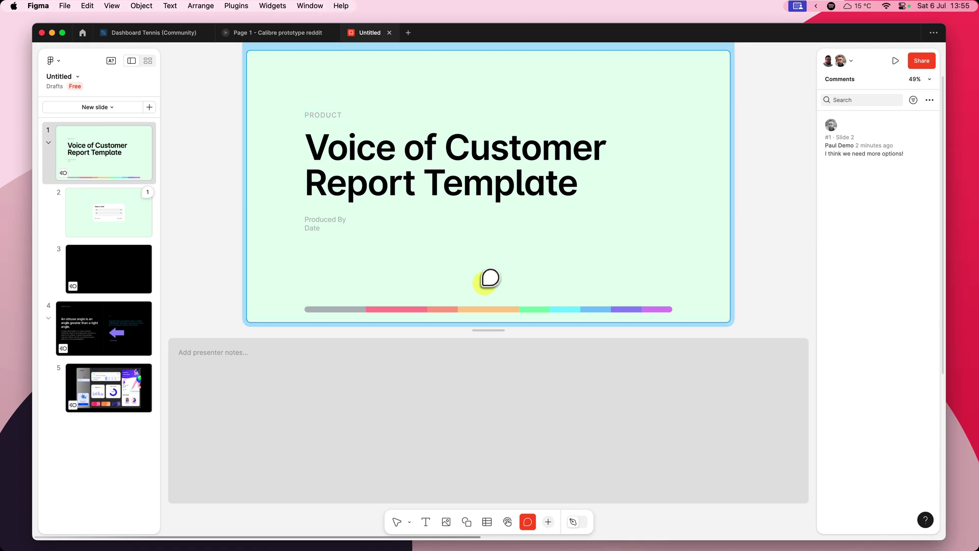
Step: Switch to an empty desktop Space with Ctrl+Left
{"action": "key", "text": "ctrl+Left"}
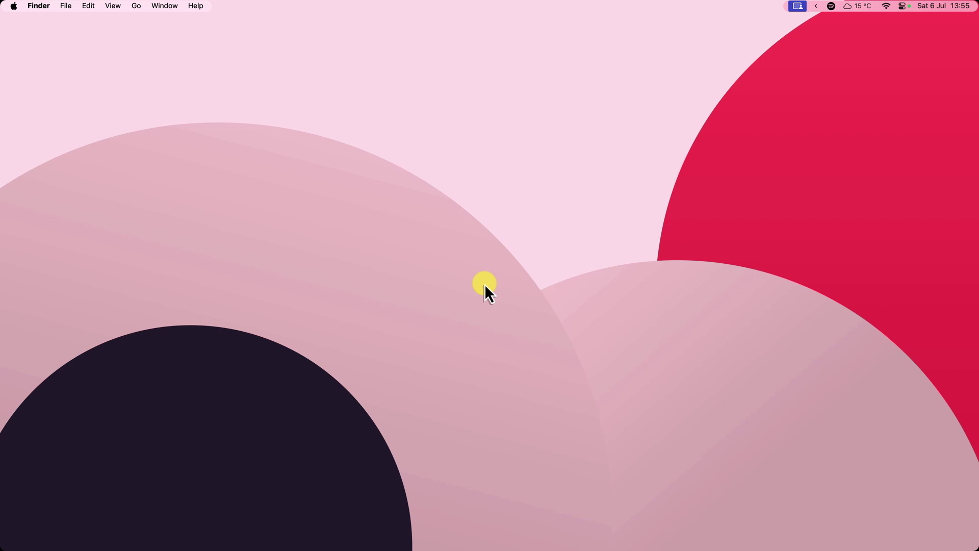